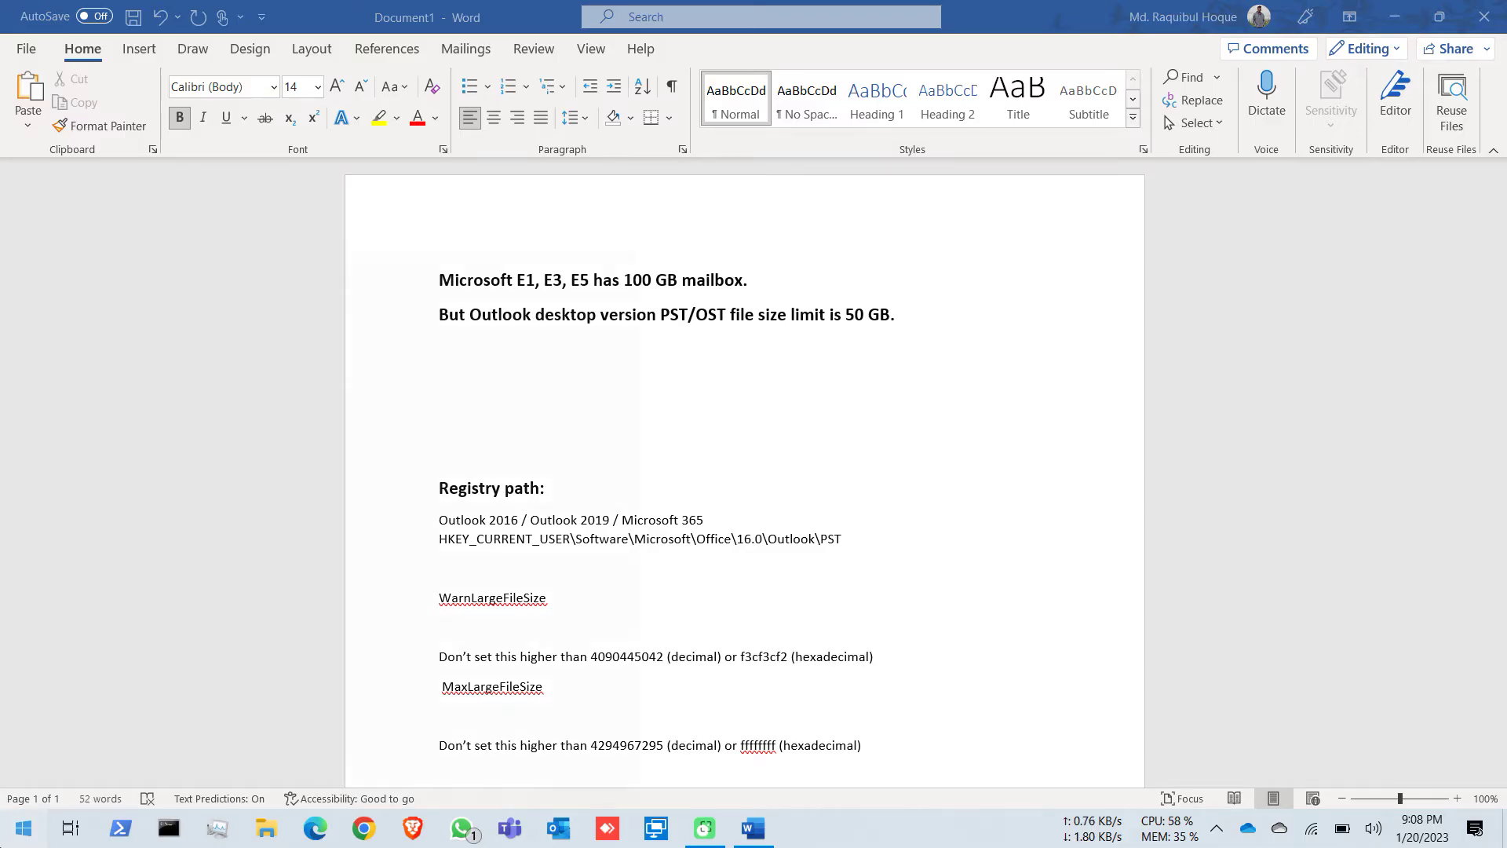
# Step: Launch Registry Editor from Start search and expand HKEY_CURRENT_USER\SOFTWARE
pyautogui.click(23, 828)
pyautogui.write('regist')
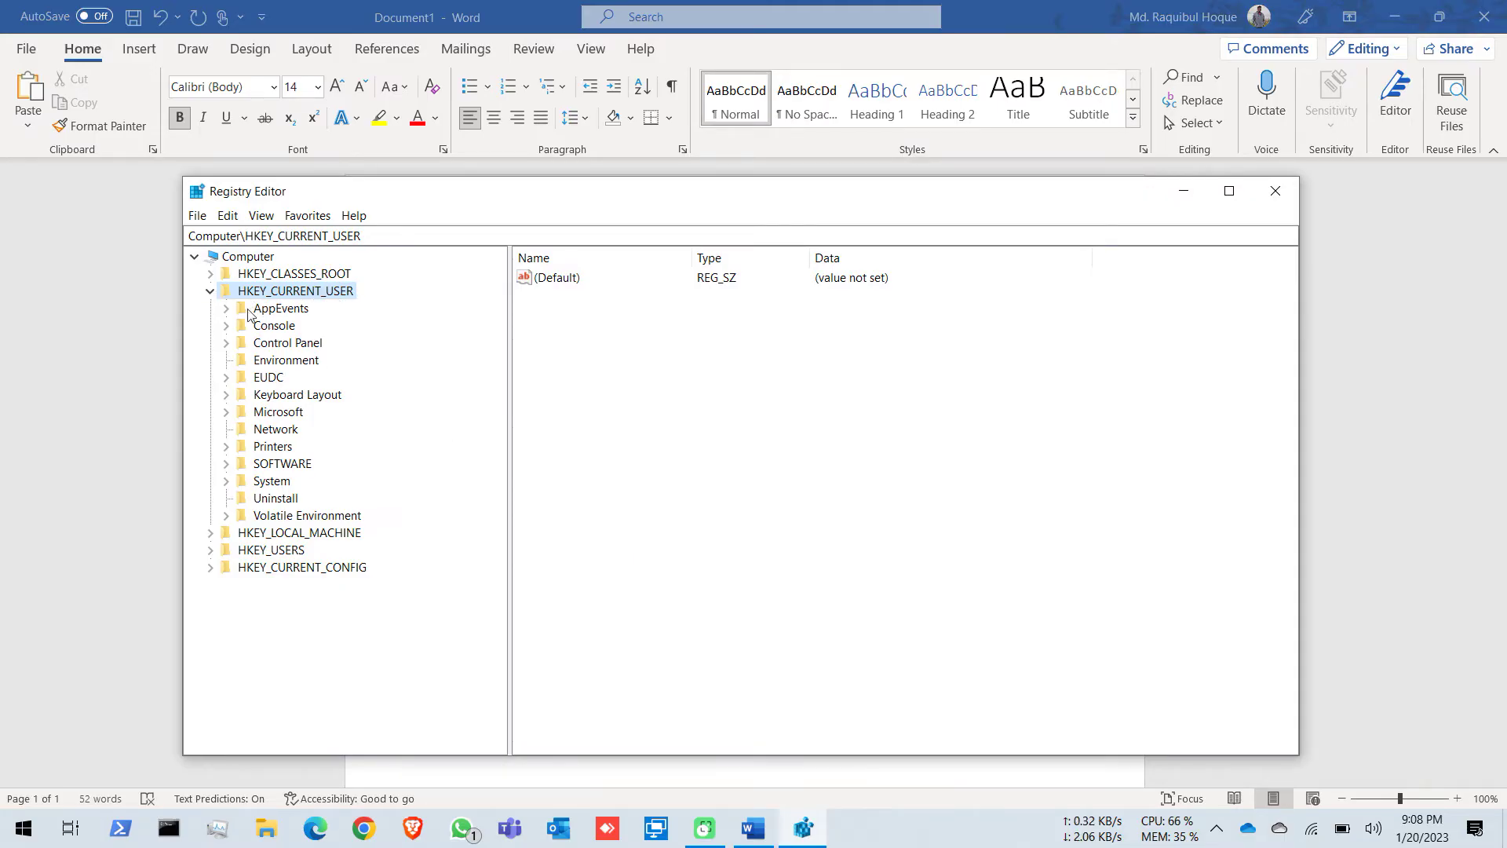
pyautogui.click(228, 464)
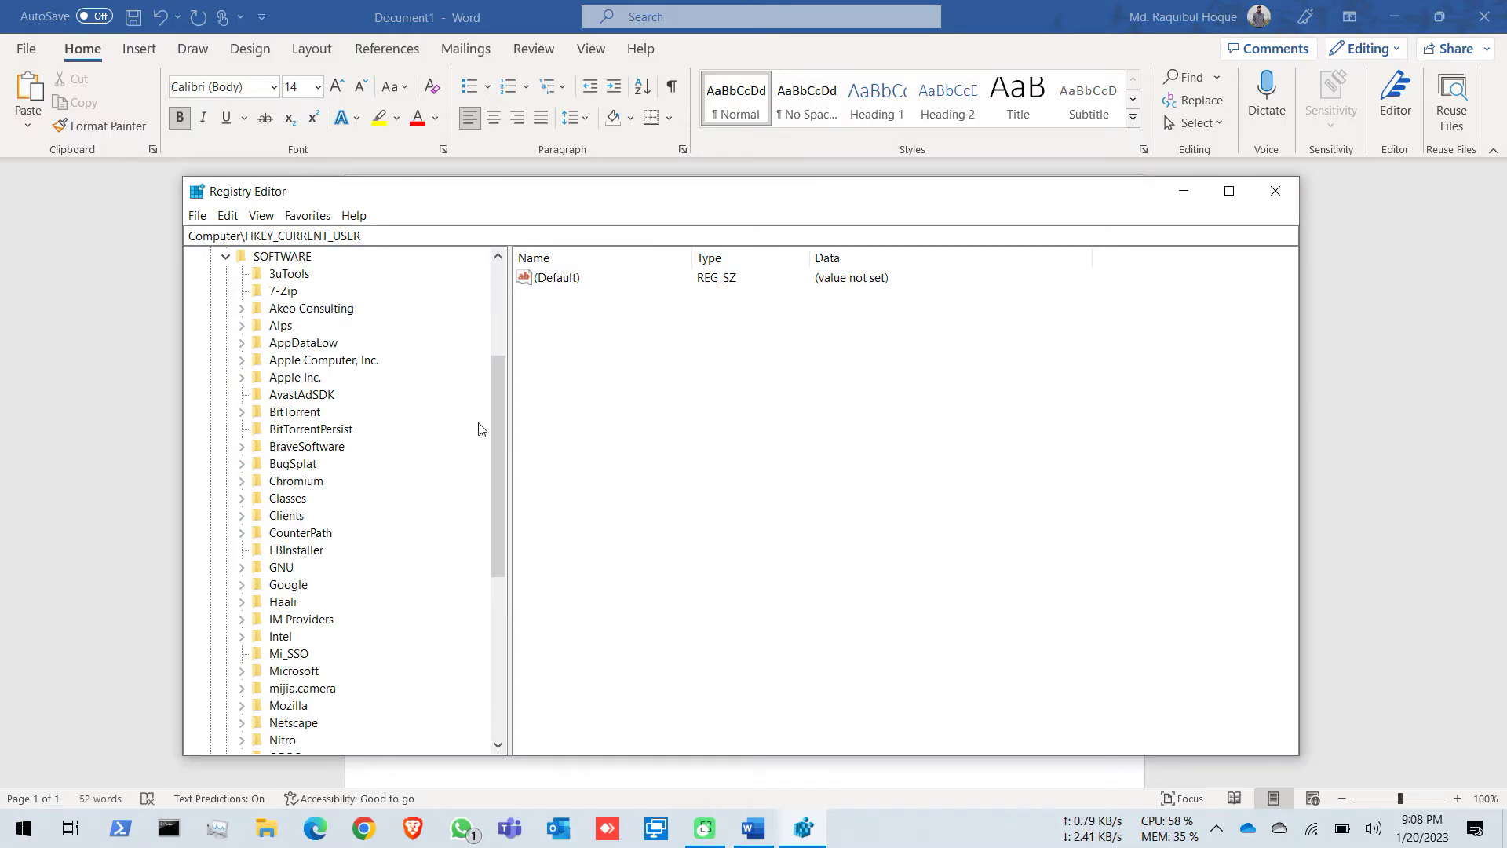
pyautogui.moveTo(495, 435); pyautogui.dragTo(497, 498)
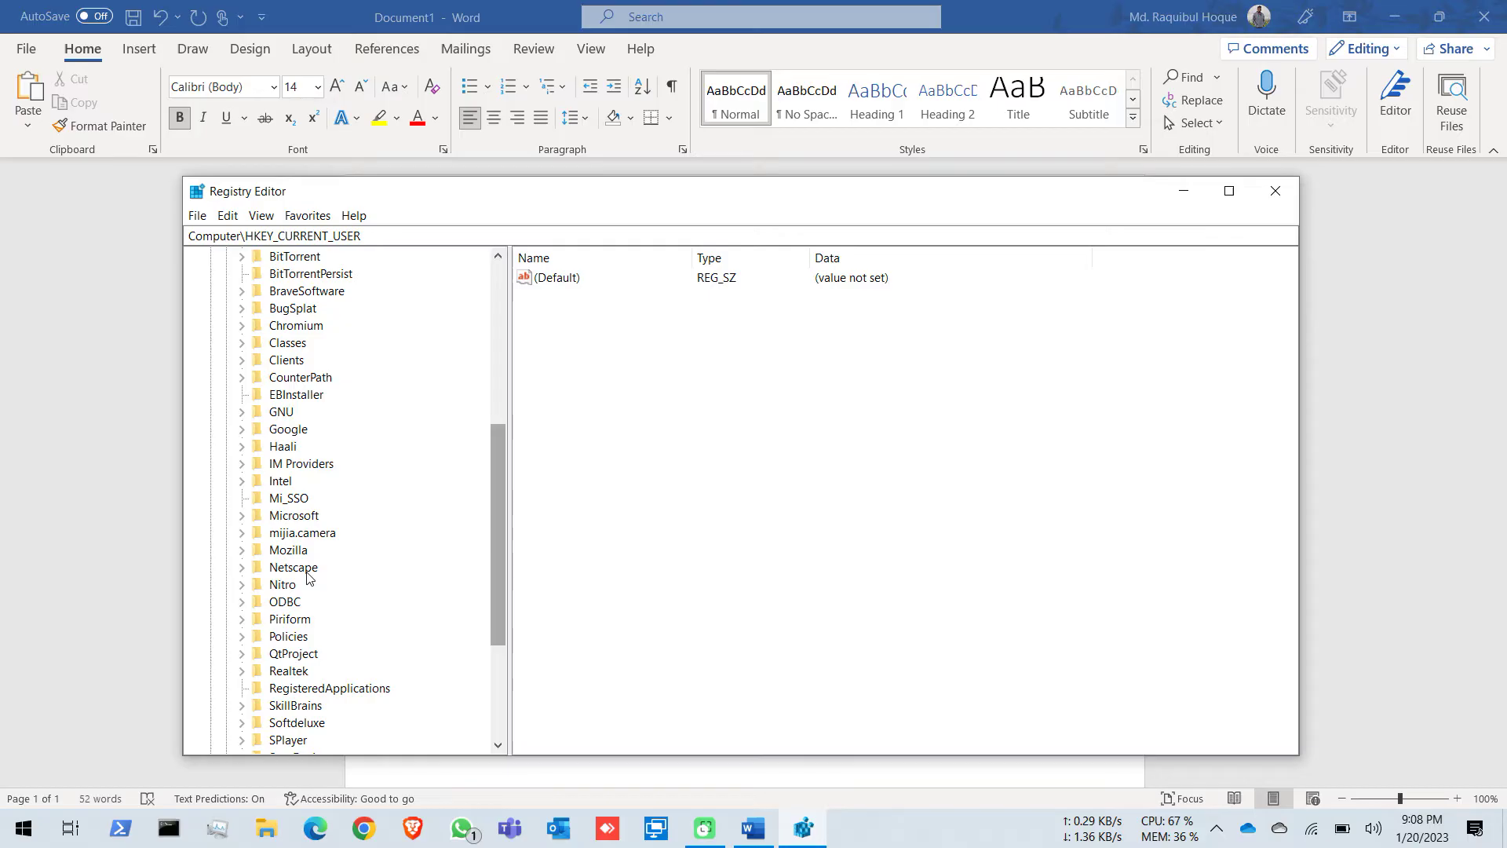
# Step: Expand Microsoft > Office > 16.0 > Outlook to reveal the PST subkey
pyautogui.click(243, 518)
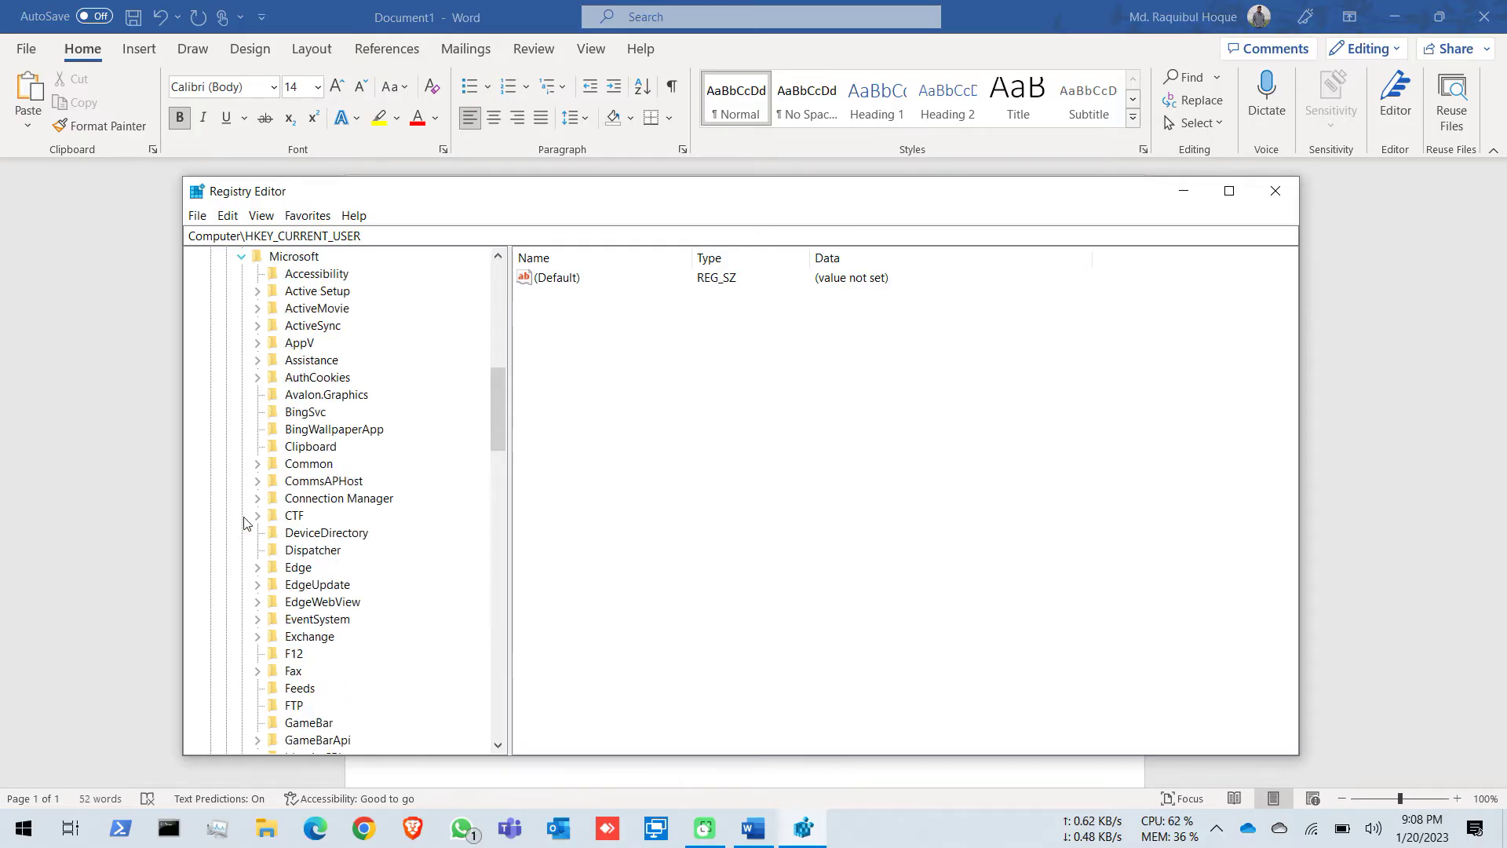
pyautogui.moveTo(496, 411); pyautogui.dragTo(496, 547)
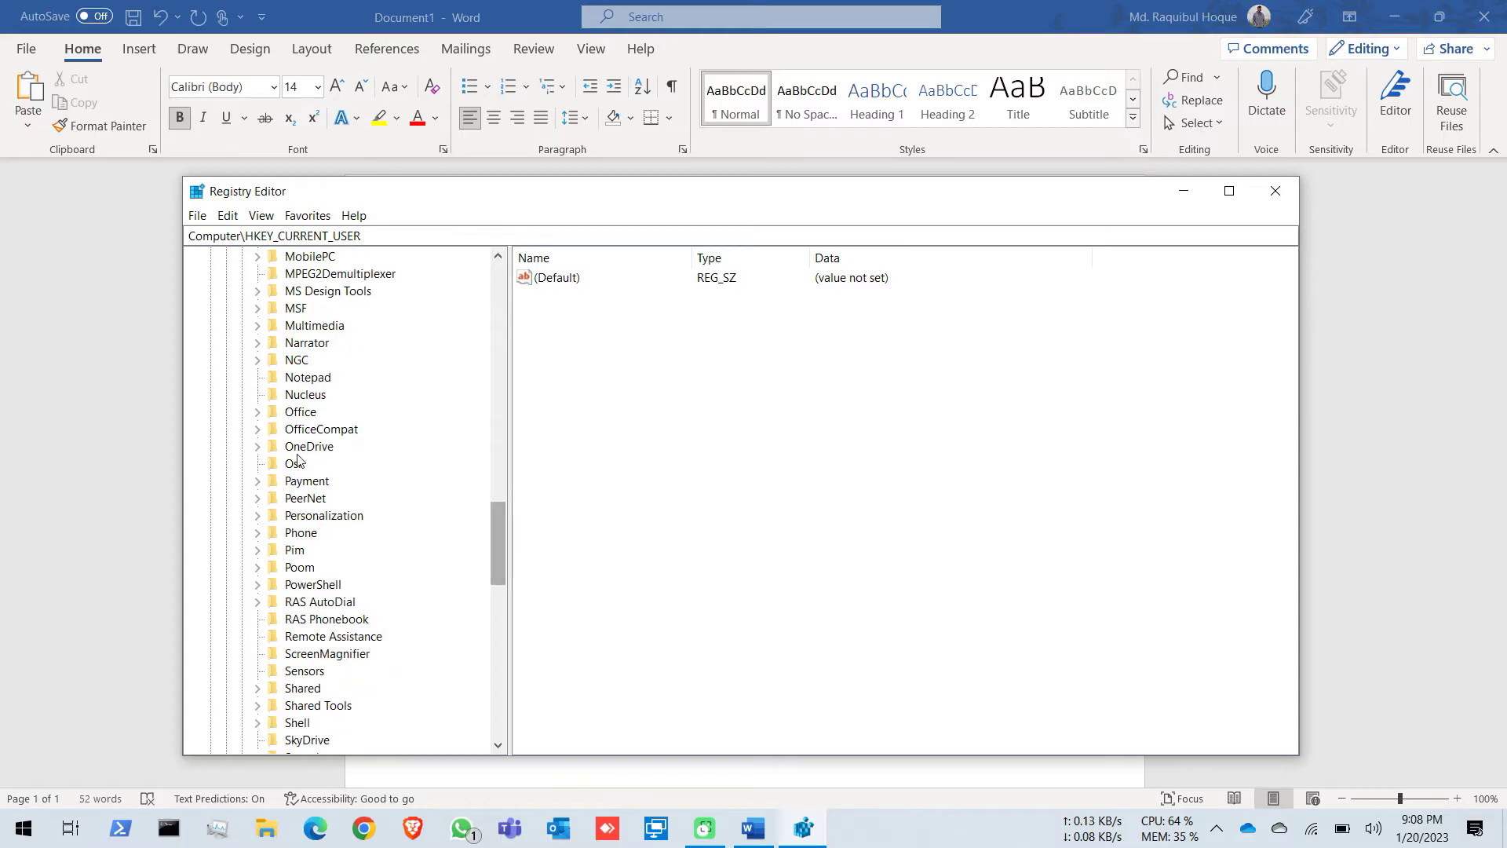
pyautogui.click(259, 413)
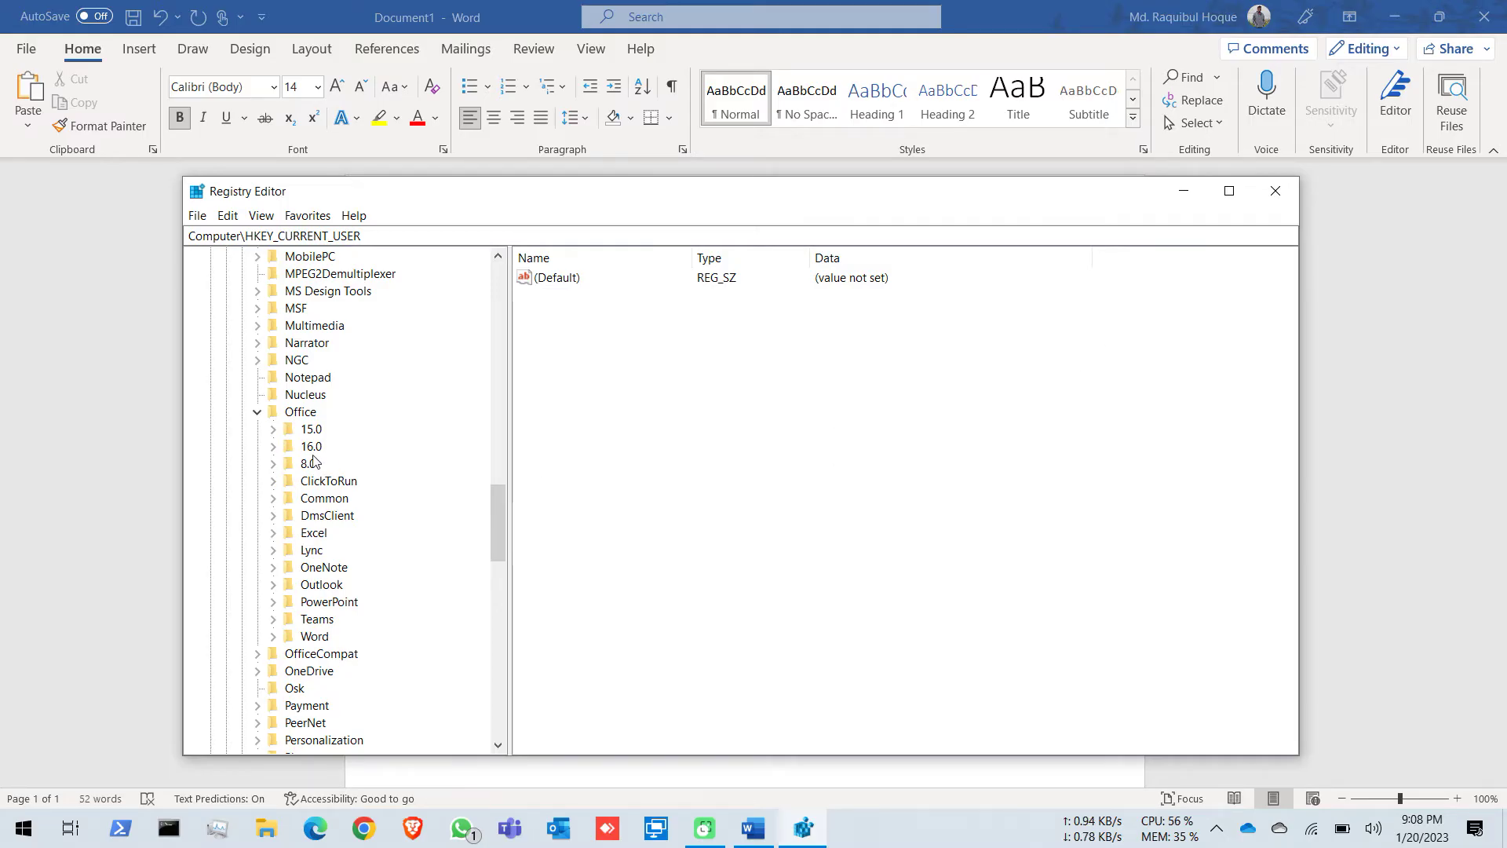
pyautogui.click(273, 447)
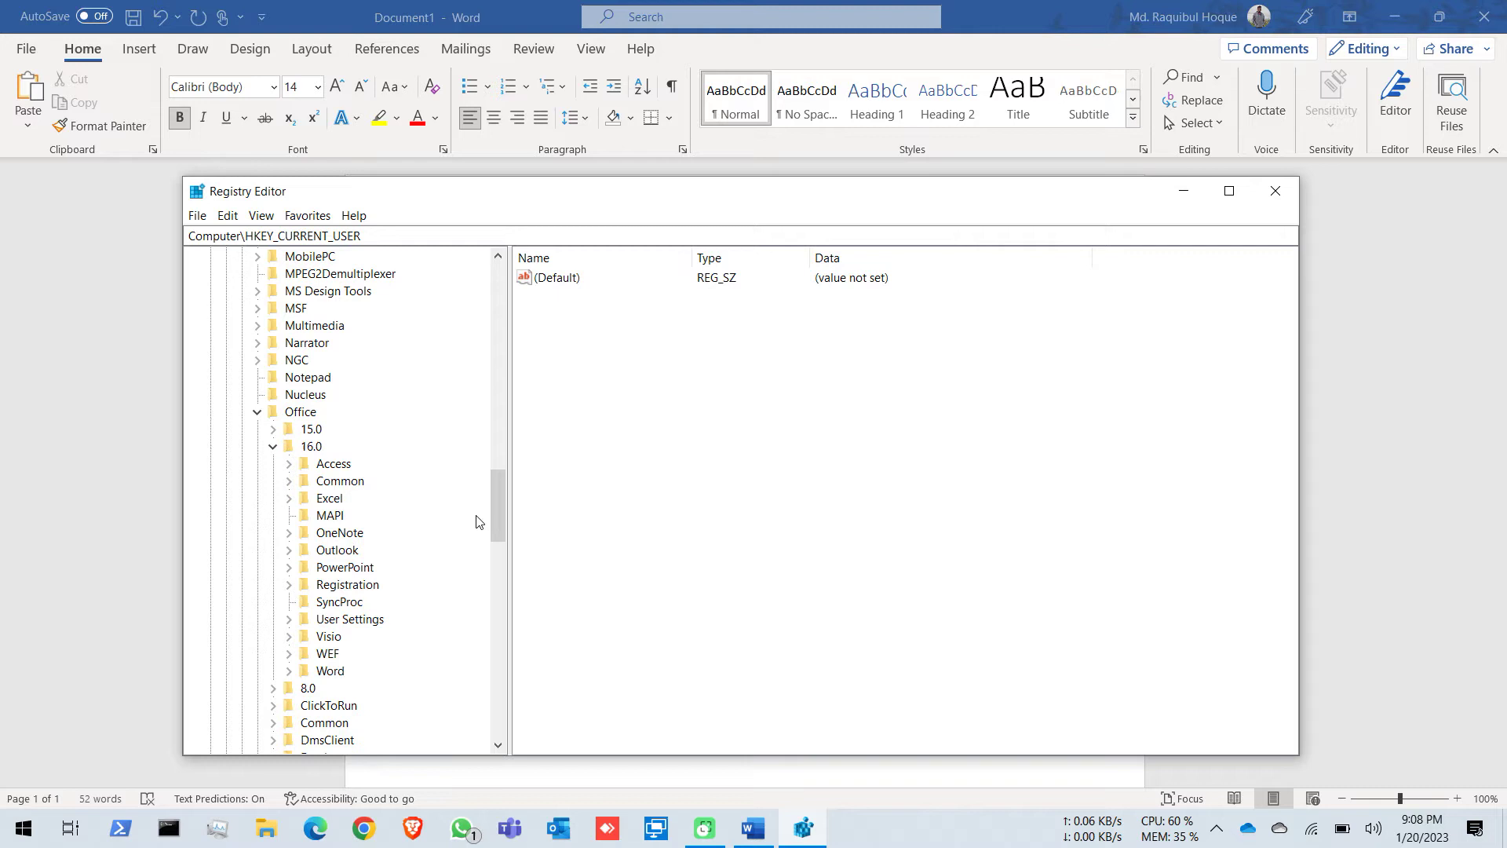
pyautogui.moveTo(506, 514); pyautogui.dragTo(506, 541)
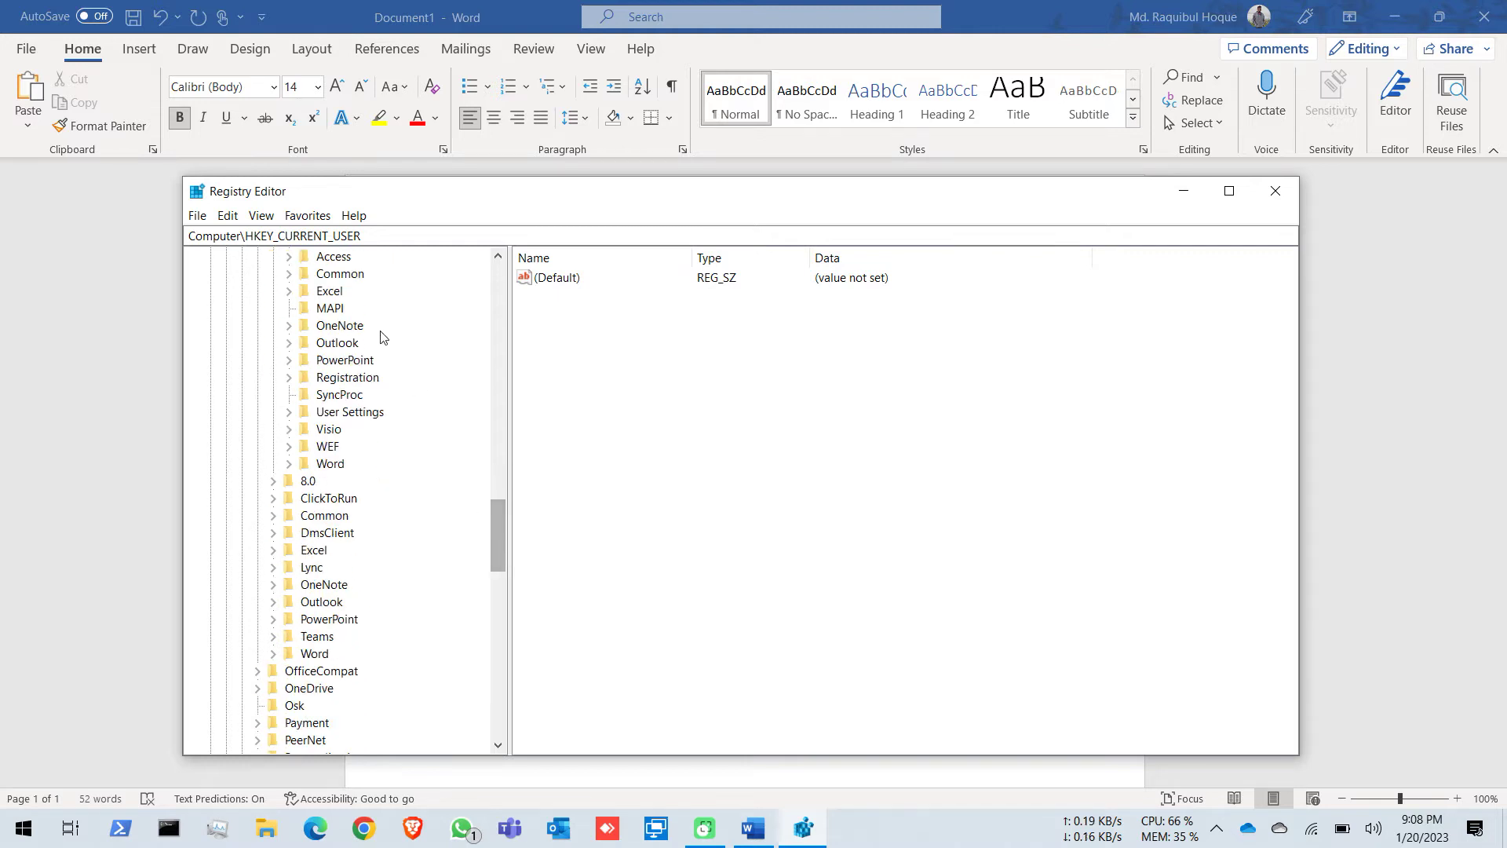
pyautogui.click(288, 344)
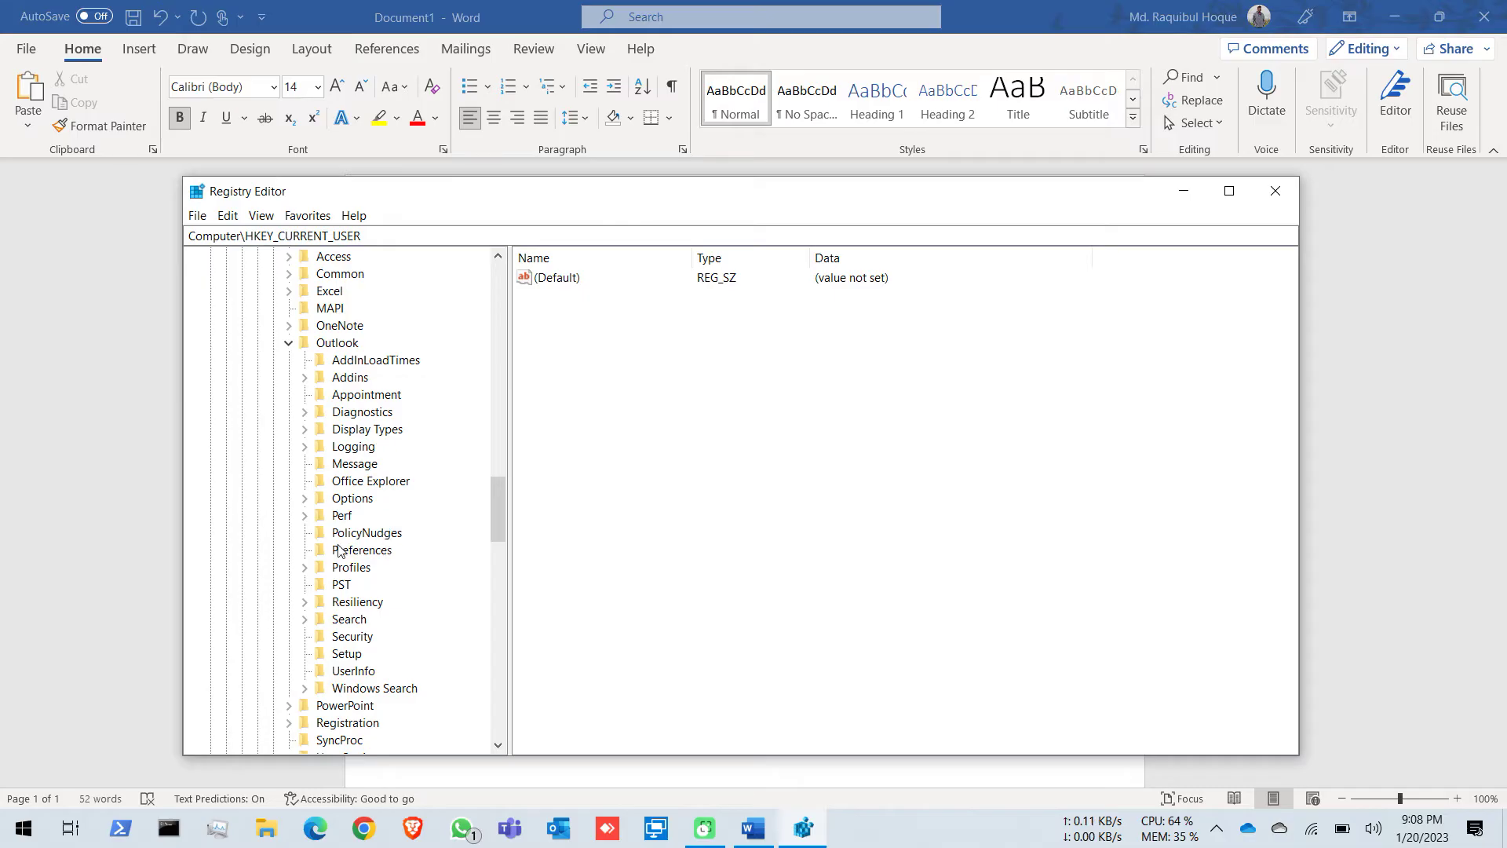
# Step: Open the PST key and create a new DWORD (32-bit) value in it
pyautogui.click(340, 587)
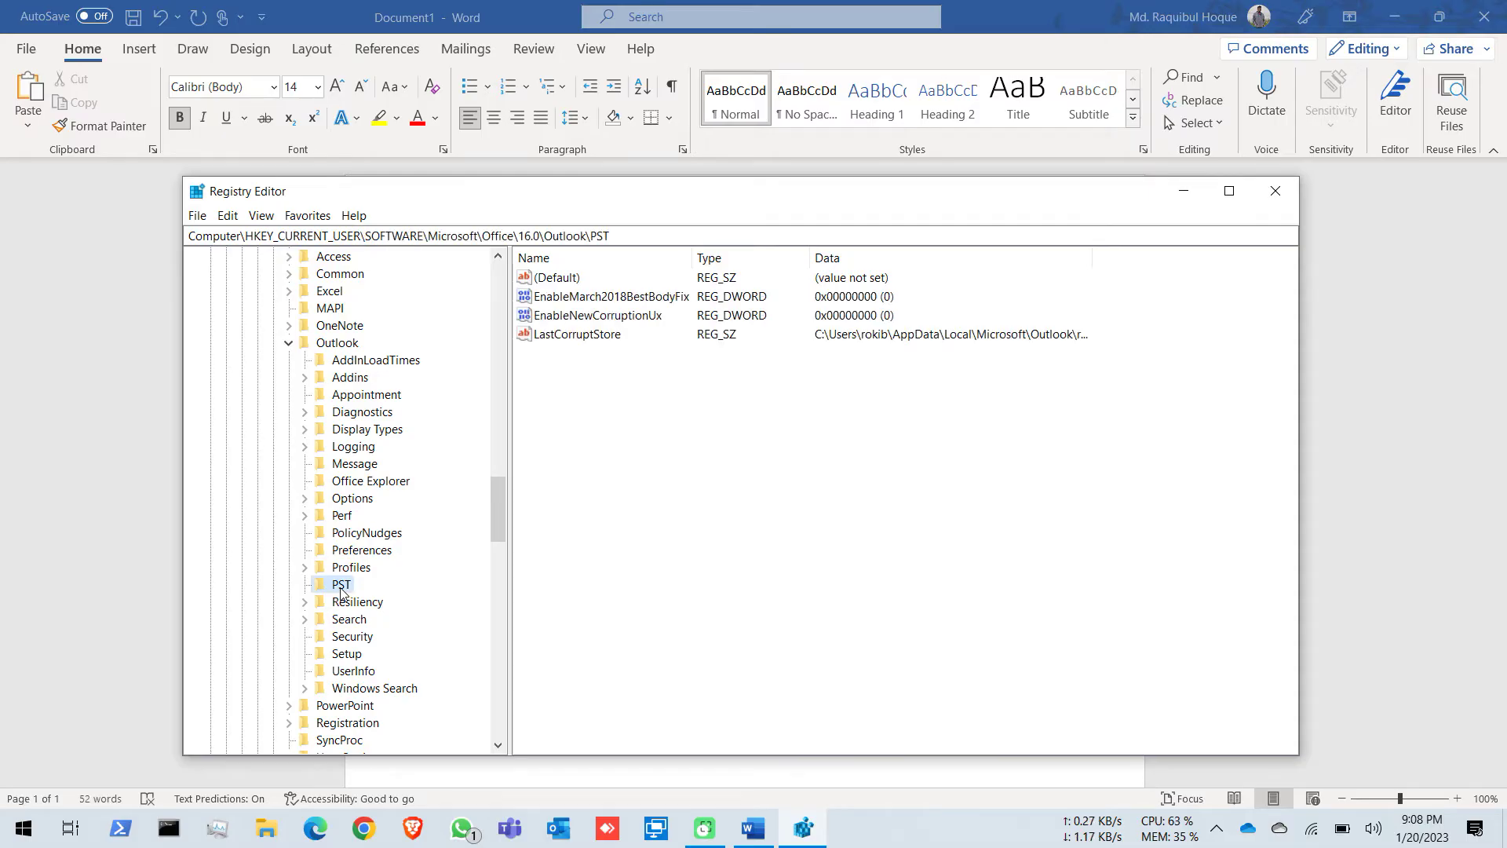
pyautogui.rightClick(656, 476)
pyautogui.moveTo(697, 485)
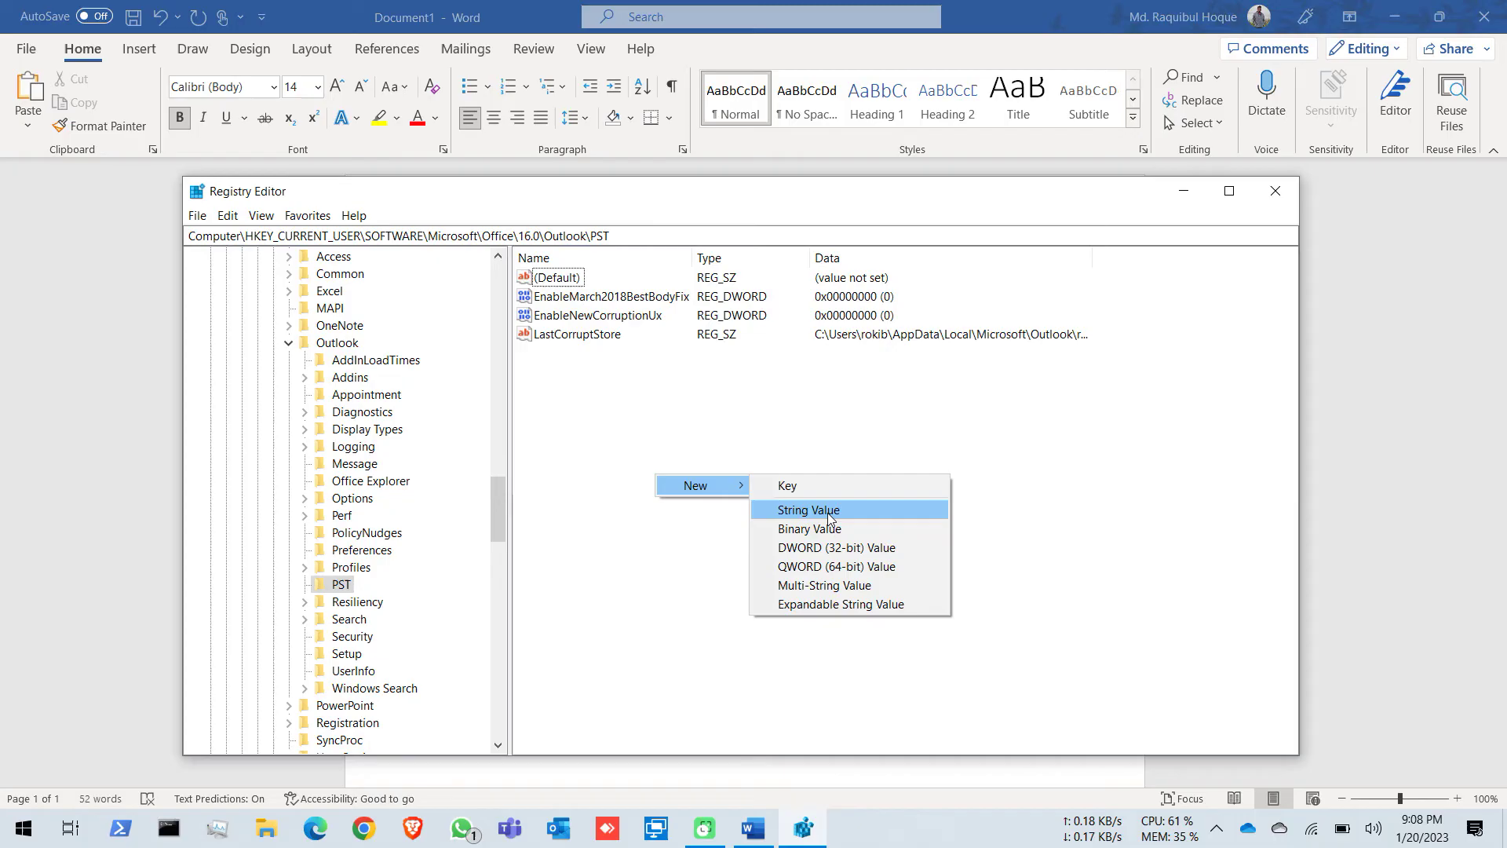
pyautogui.click(860, 550)
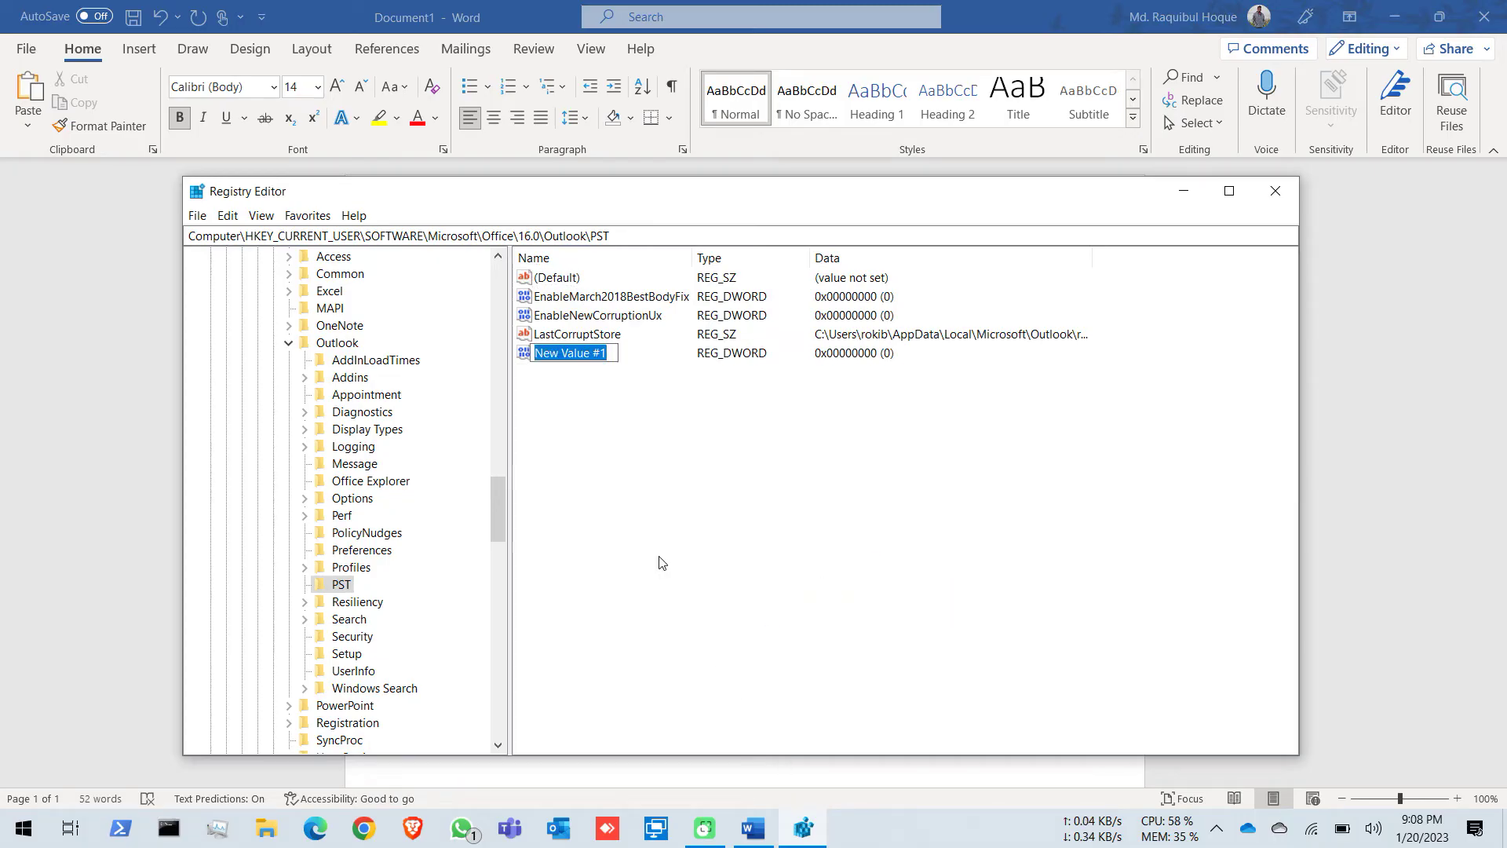
# Step: Rename the new value to WarnLargeFileSize, copying the name from the Word notes
pyautogui.click(157, 538)
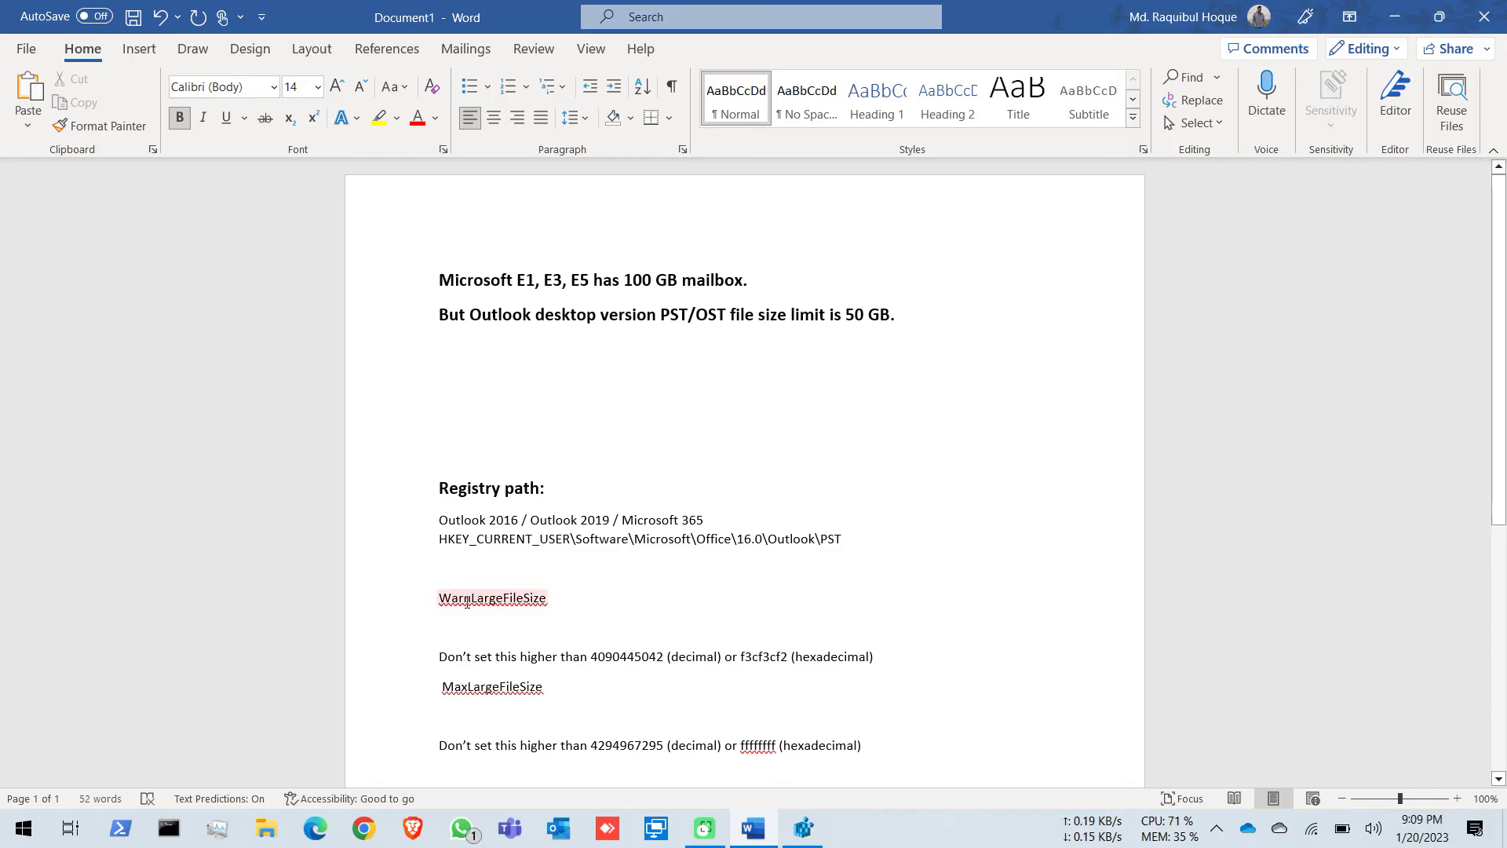
pyautogui.moveTo(549, 599); pyautogui.dragTo(441, 606)
pyautogui.hotkey('ctrl', 'c')
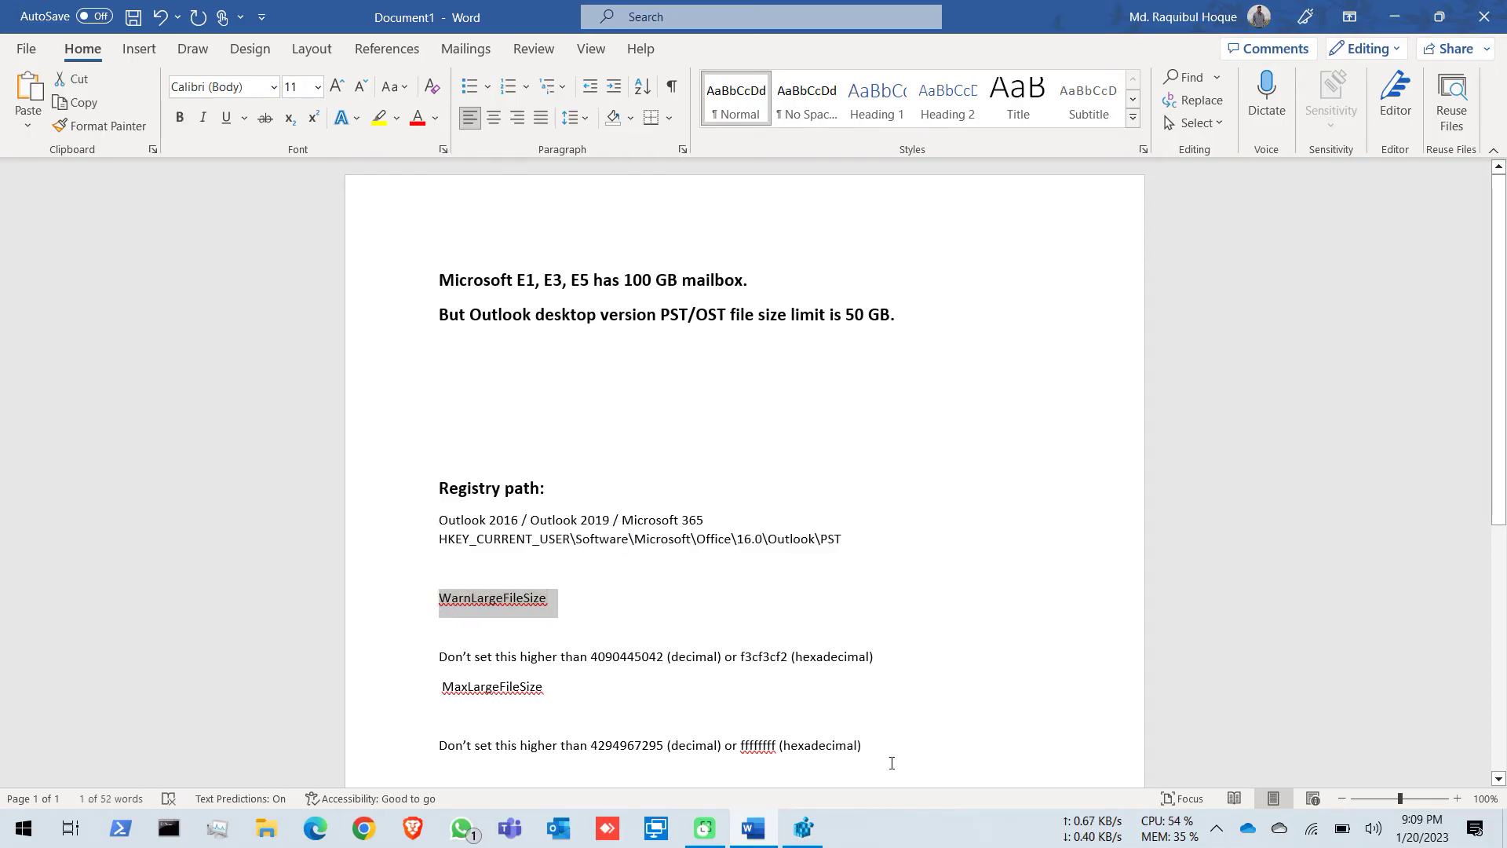
pyautogui.click(804, 826)
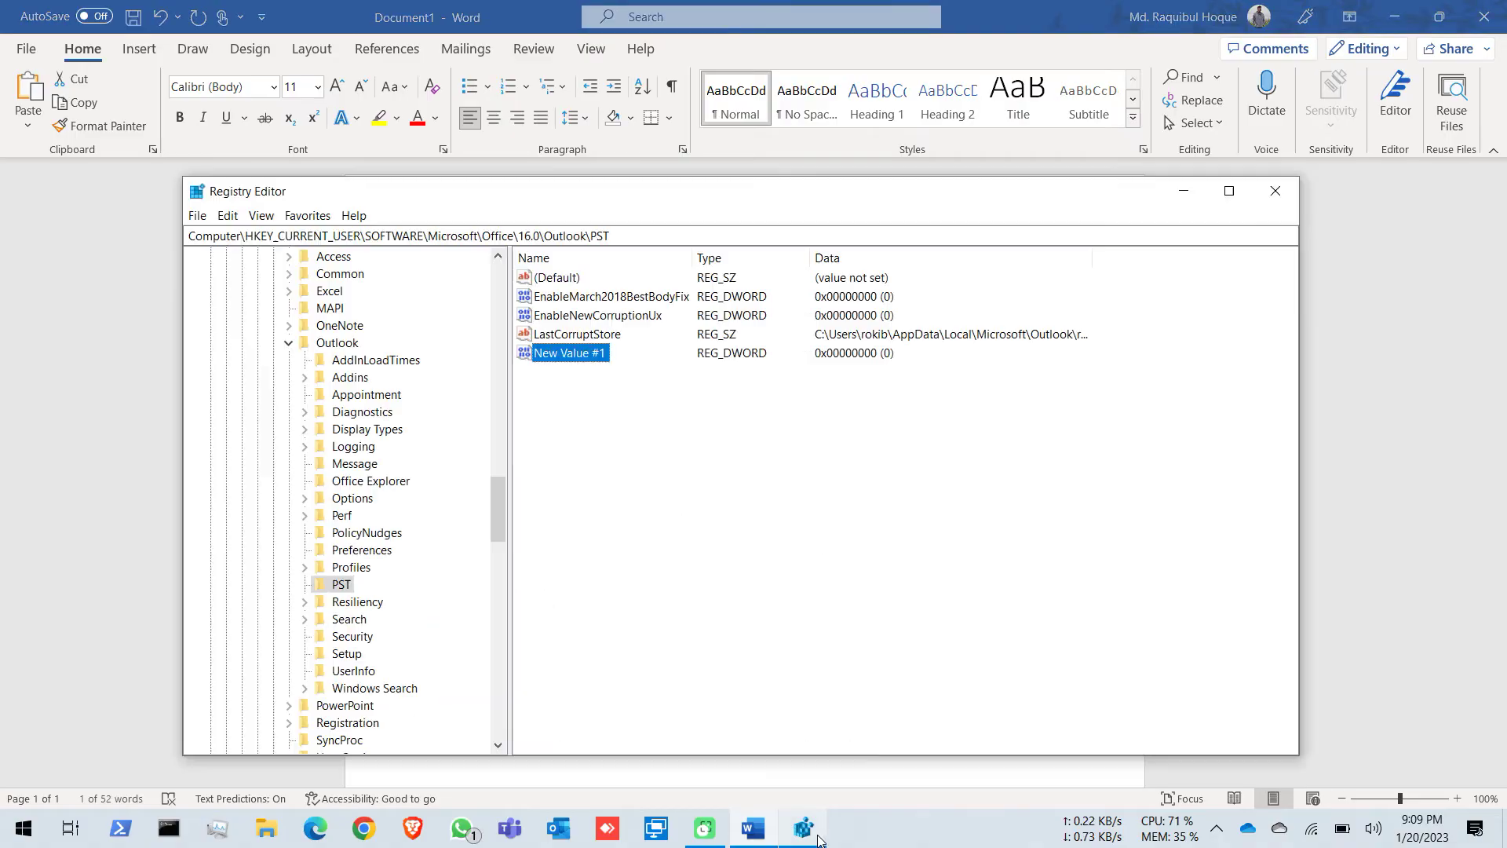
pyautogui.rightClick(567, 360)
pyautogui.click(598, 431)
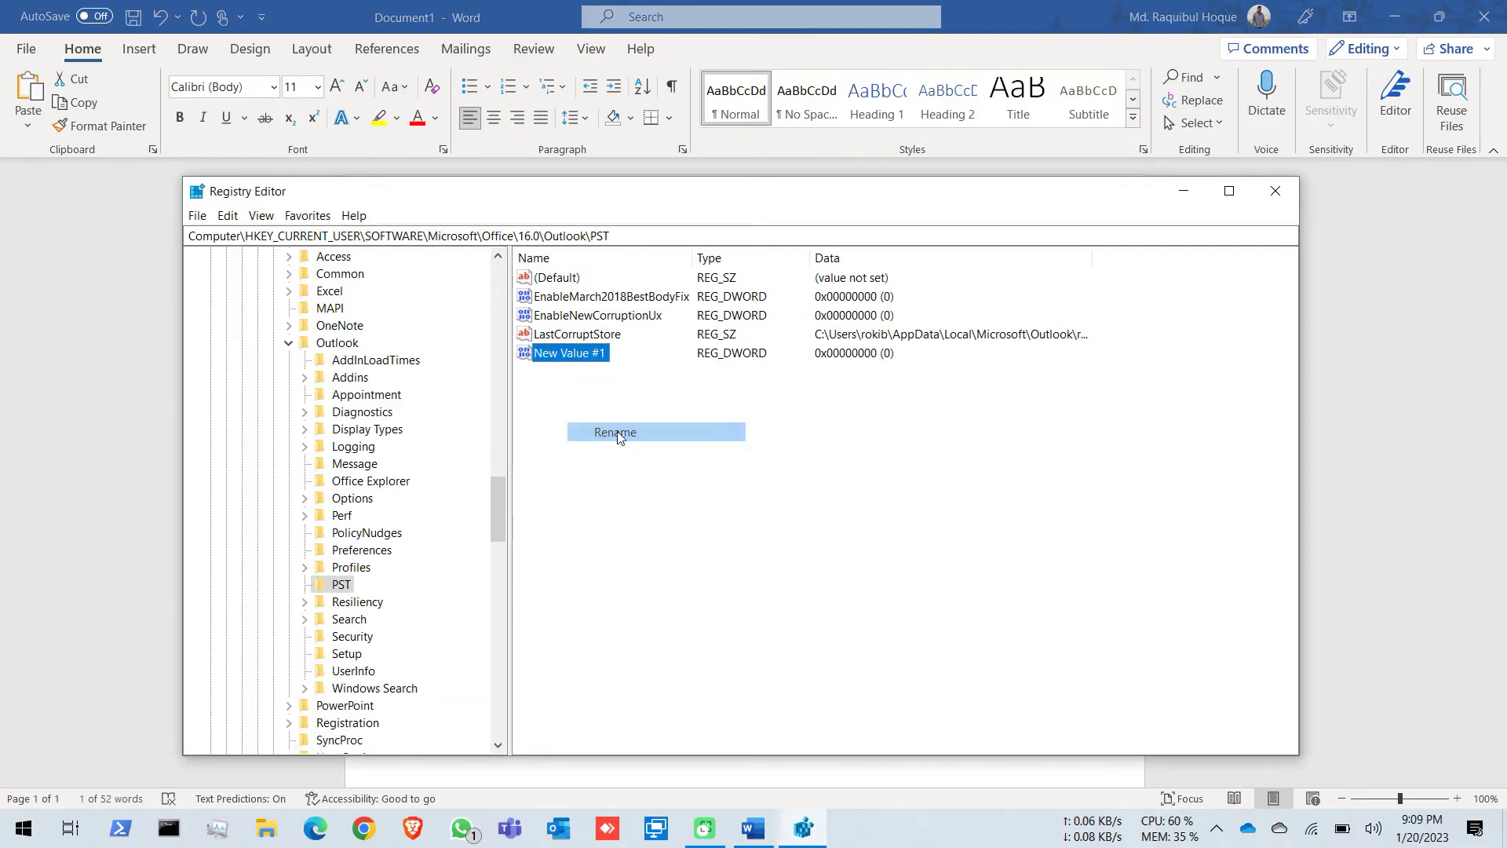
pyautogui.hotkey('ctrl', 'v')
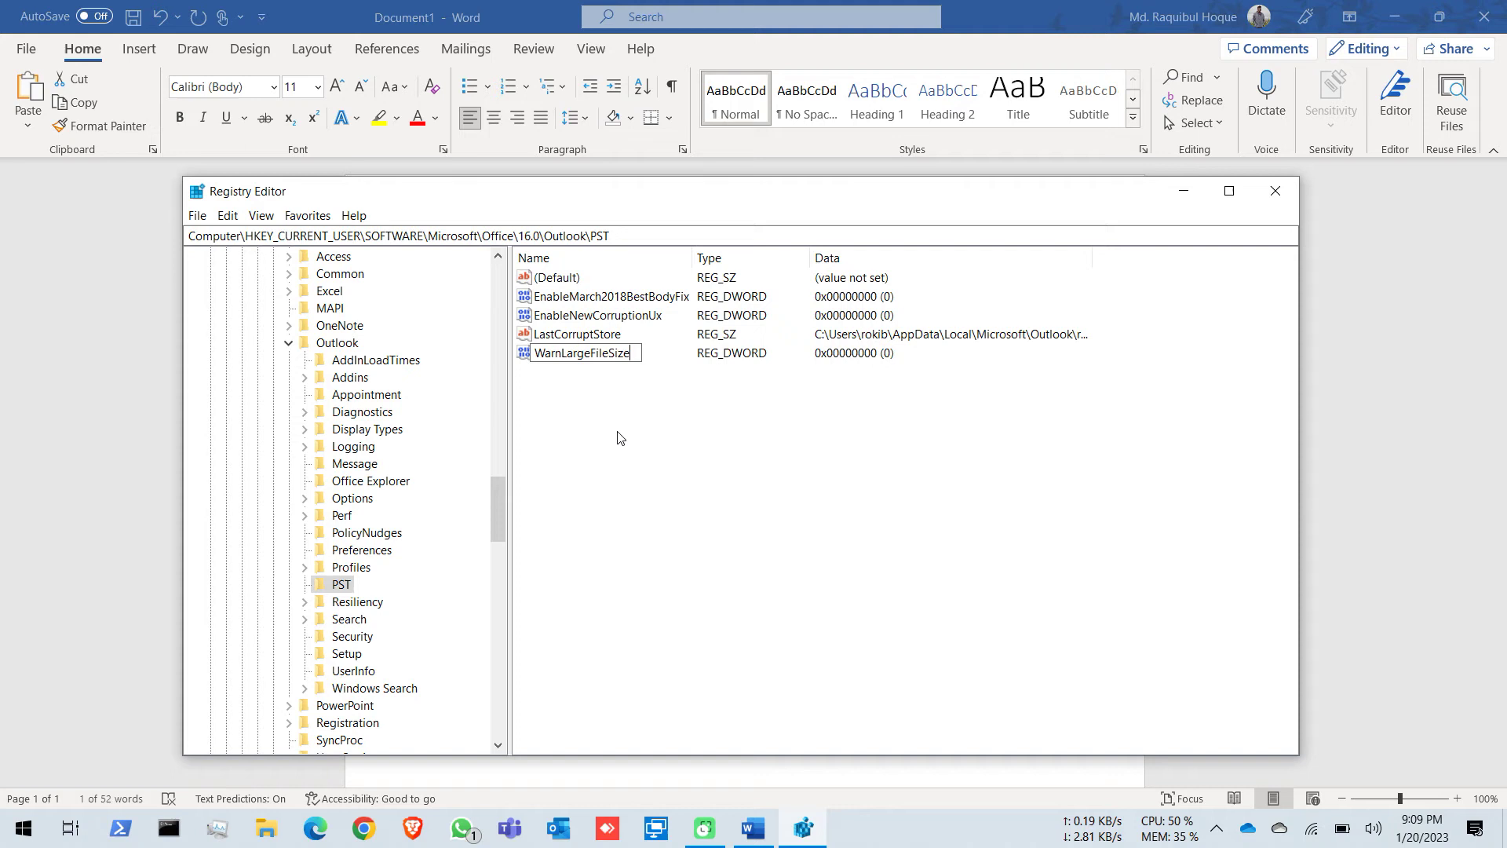
pyautogui.press('Return')
pyautogui.press('Return')
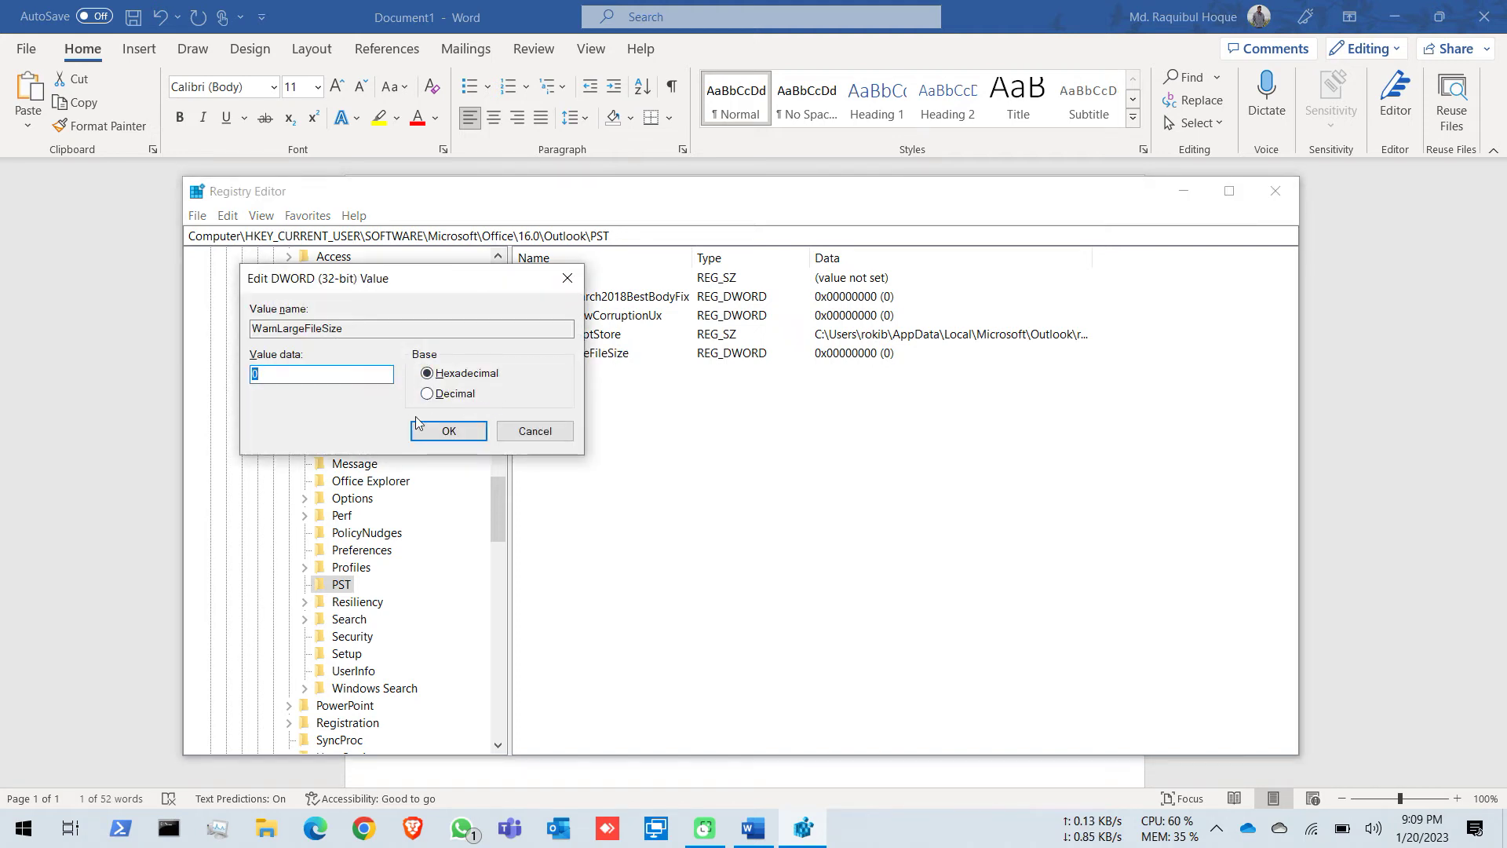
pyautogui.click(156, 430)
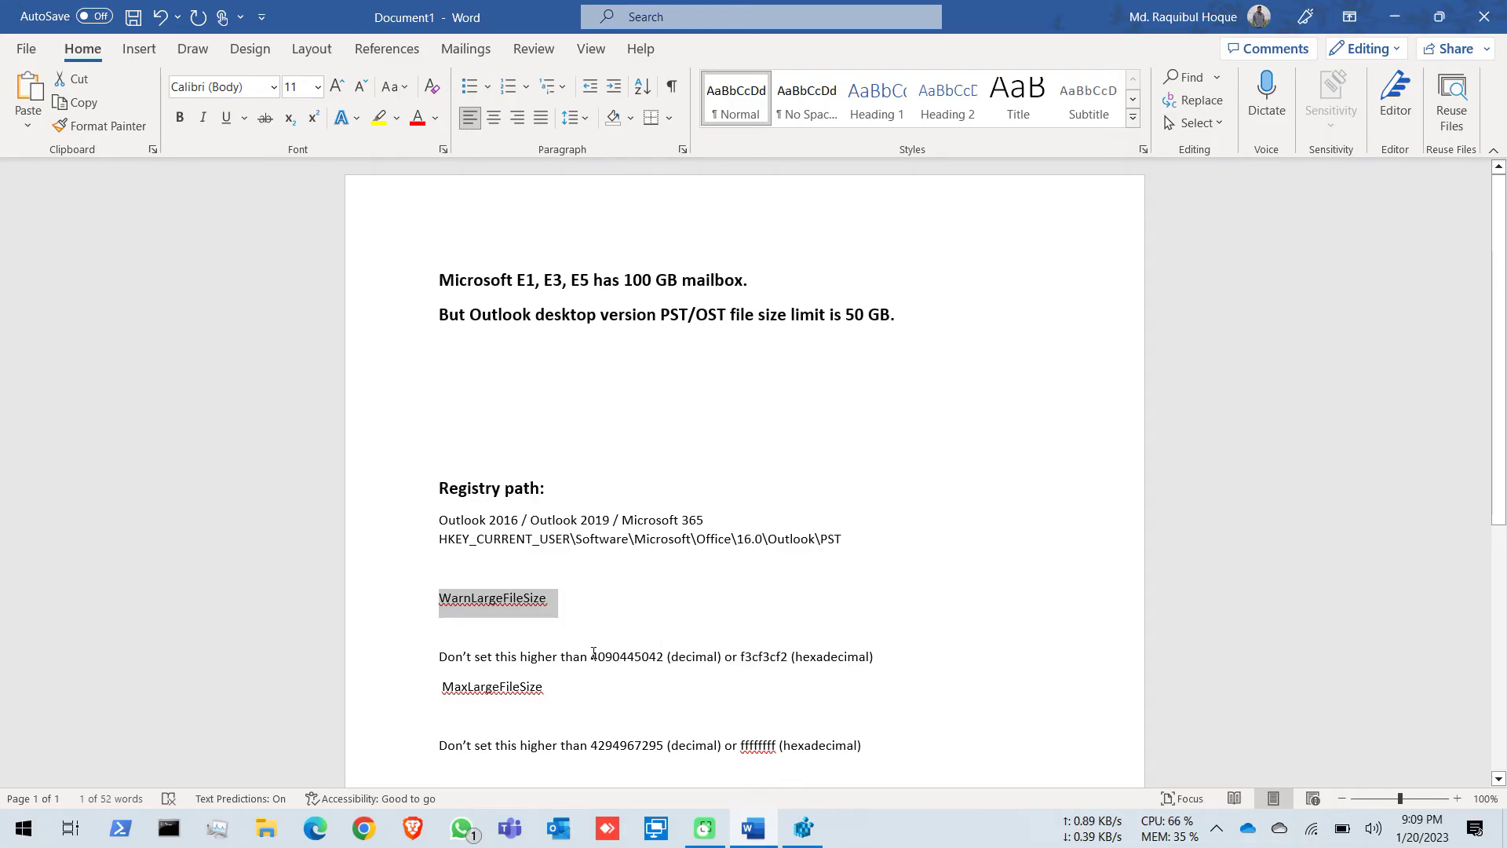
pyautogui.moveTo(592, 656); pyautogui.dragTo(665, 662)
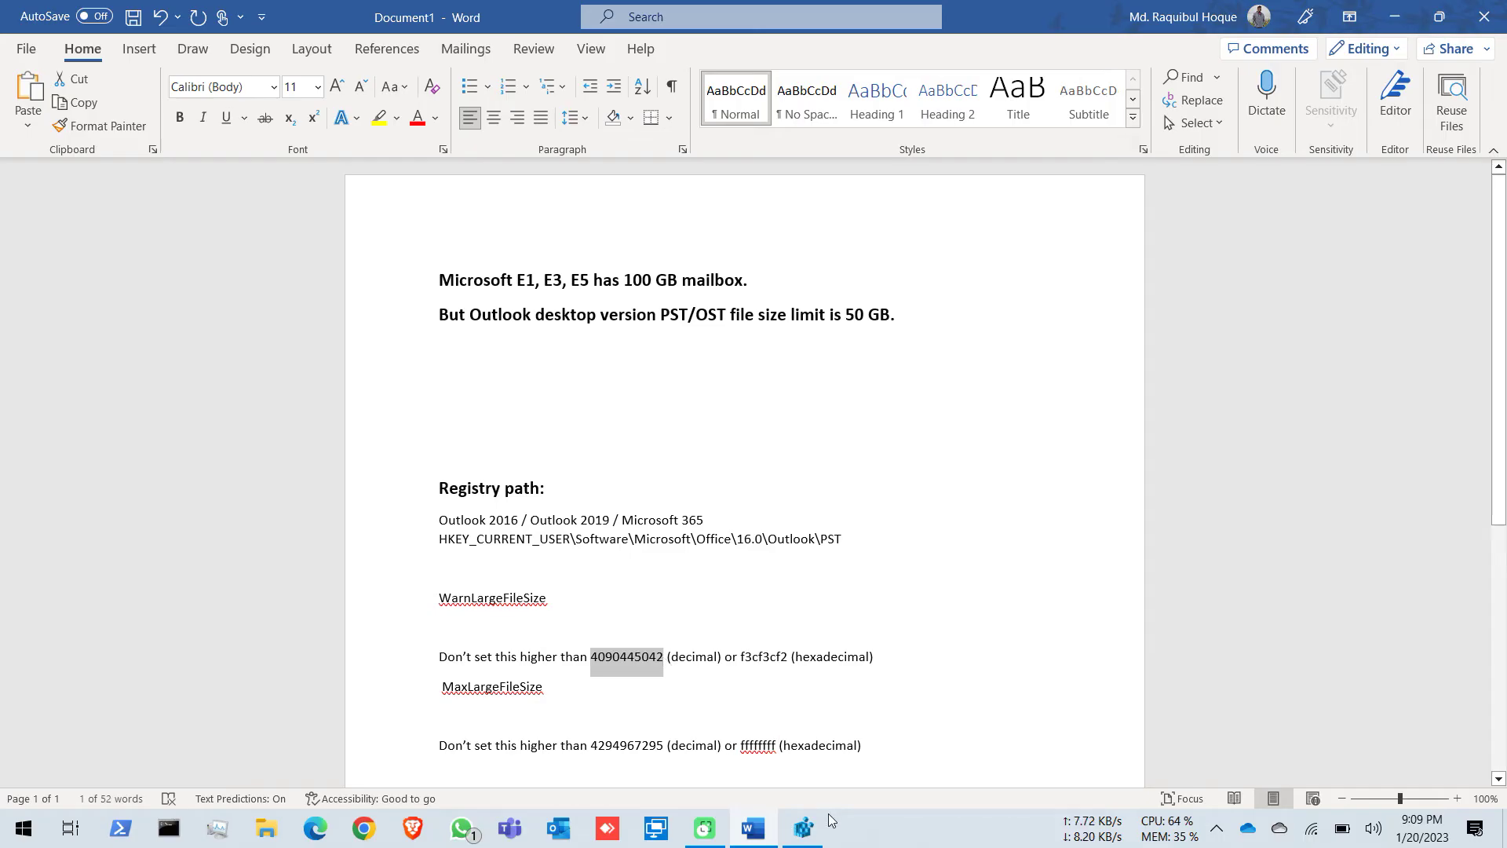
pyautogui.click(804, 829)
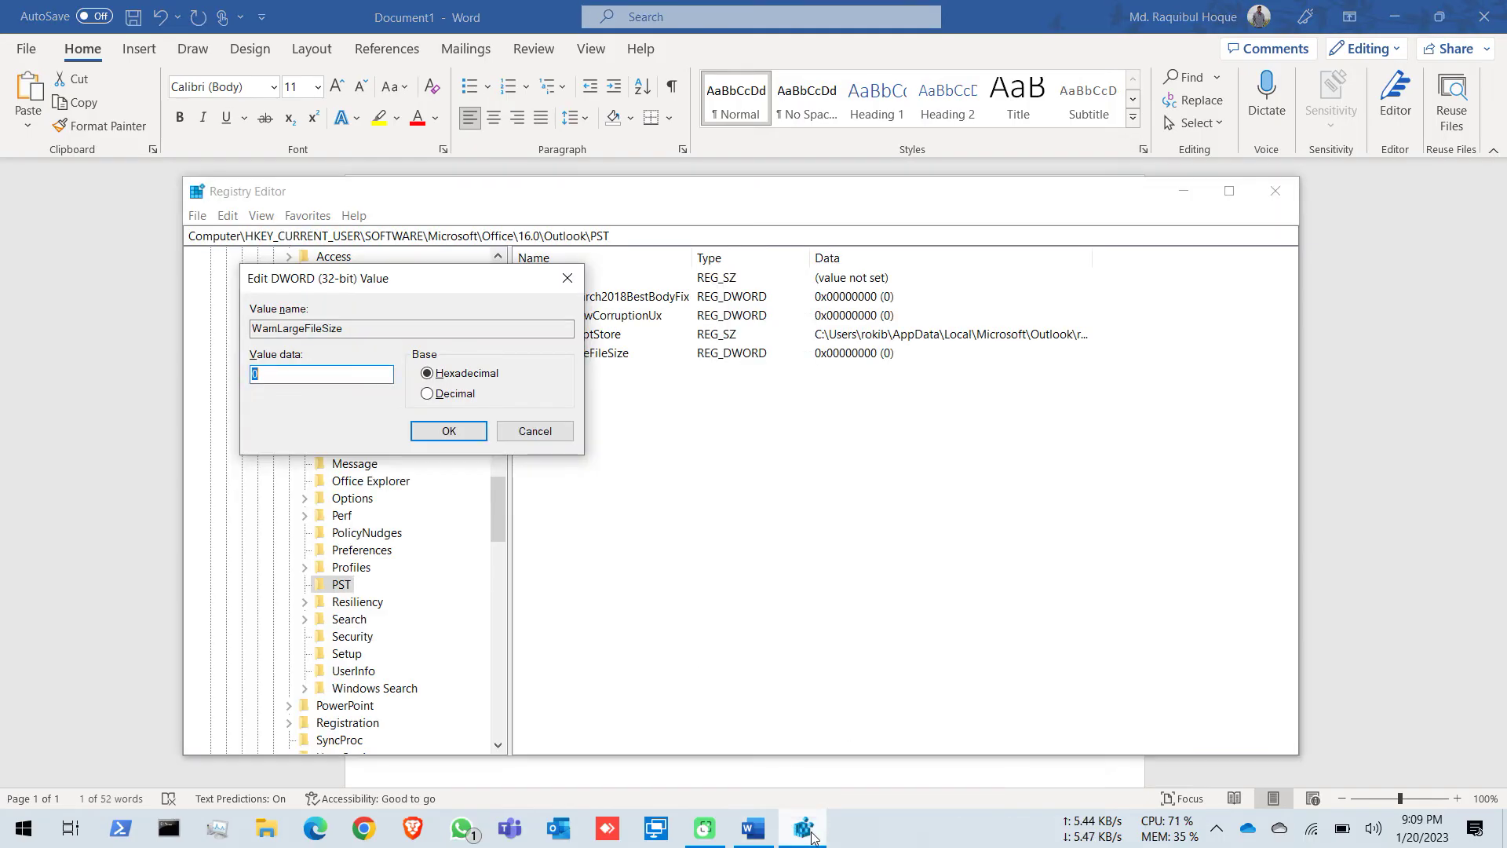
pyautogui.click(428, 394)
pyautogui.click(438, 376)
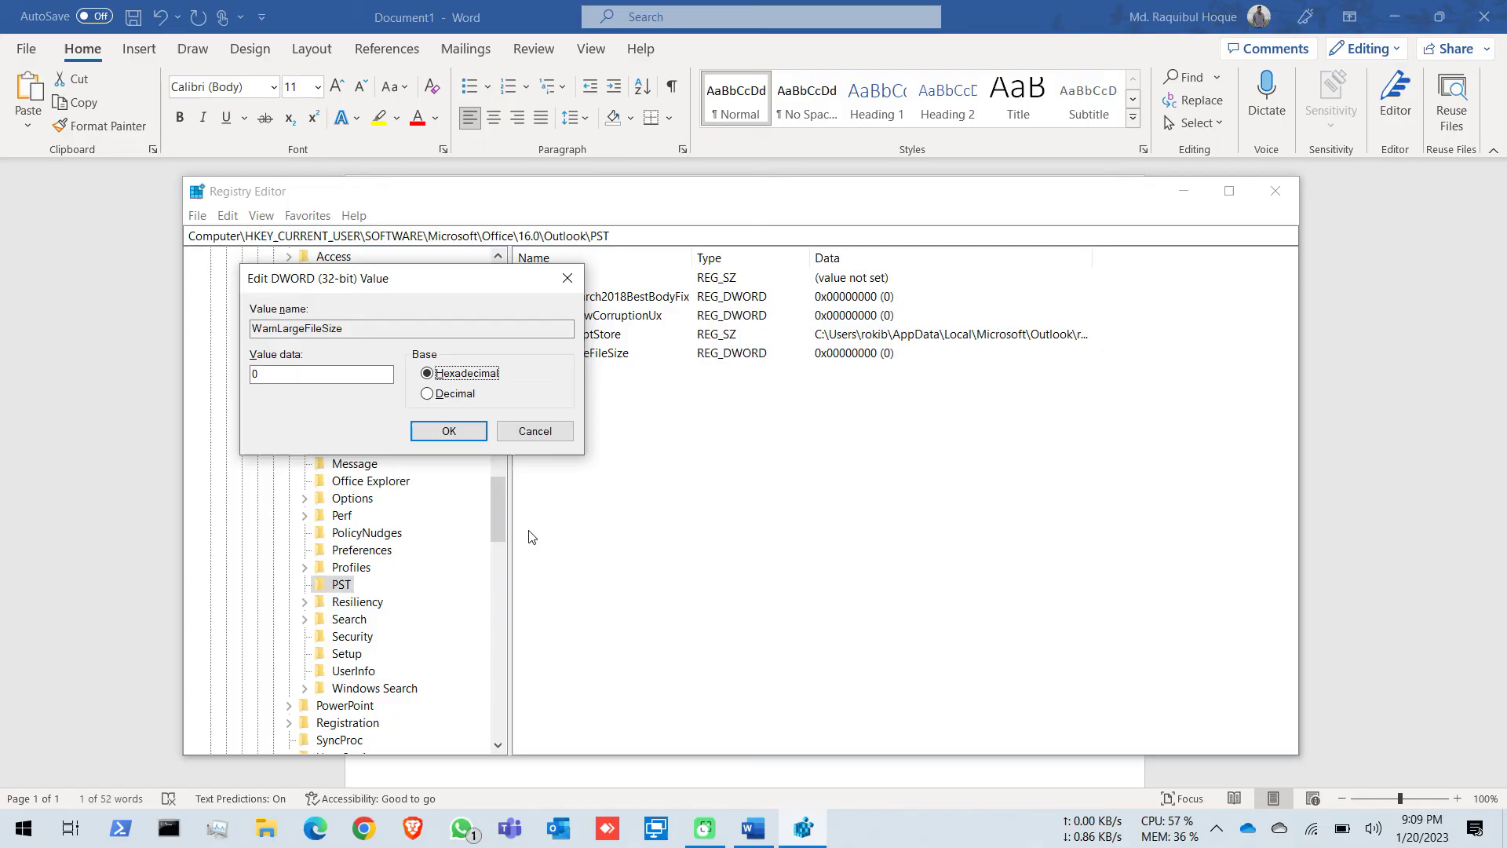
# Step: Enter hexadecimal f3cf3cf2, copied from Word, as WarnLargeFileSize's data and confirm
pyautogui.click(119, 487)
pyautogui.click(811, 666)
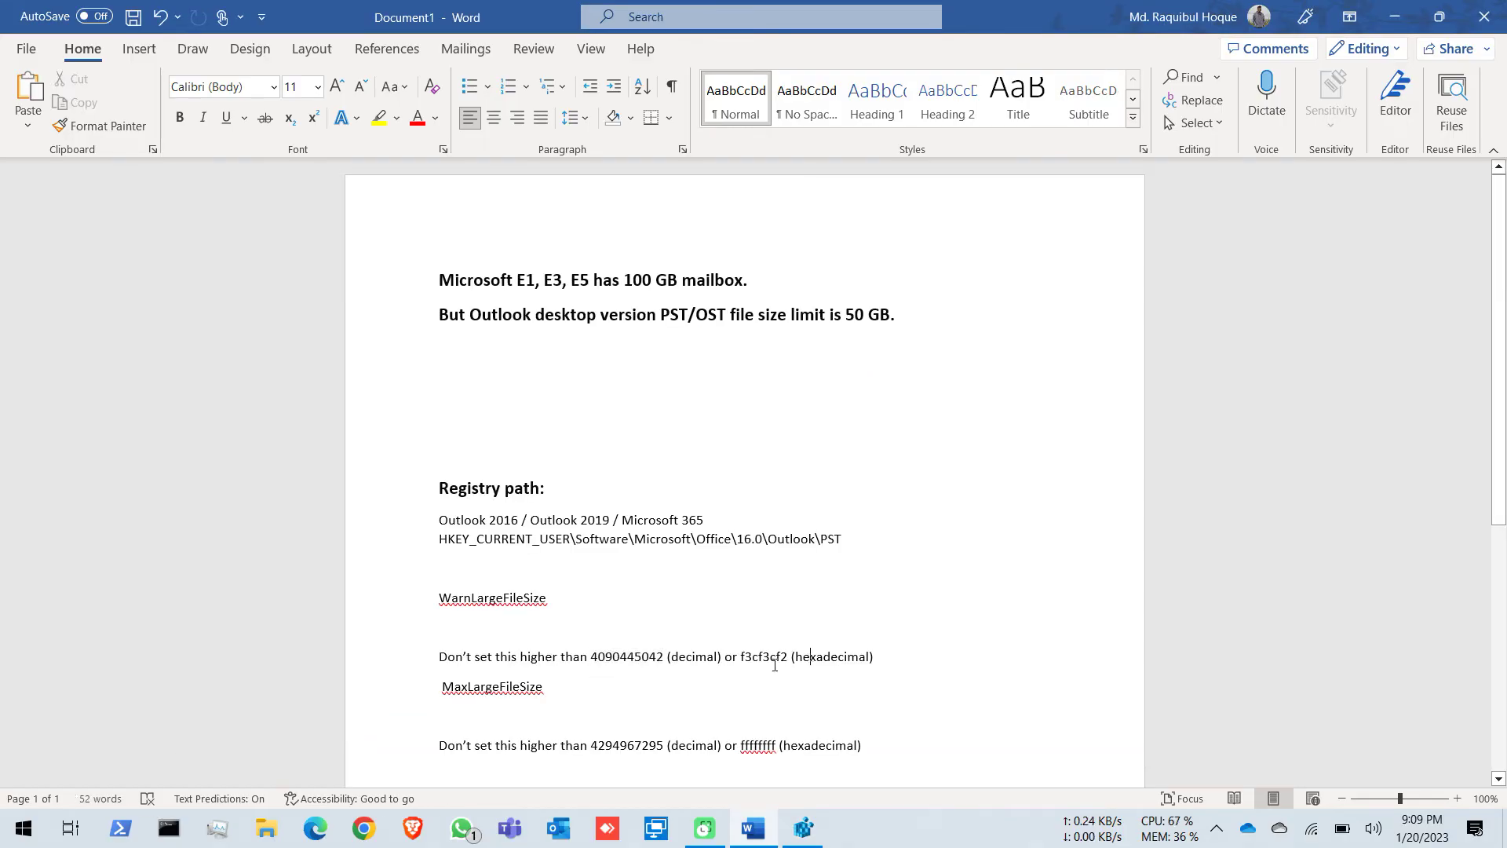
pyautogui.moveTo(740, 658); pyautogui.dragTo(790, 660)
pyautogui.hotkey('ctrl', 'c')
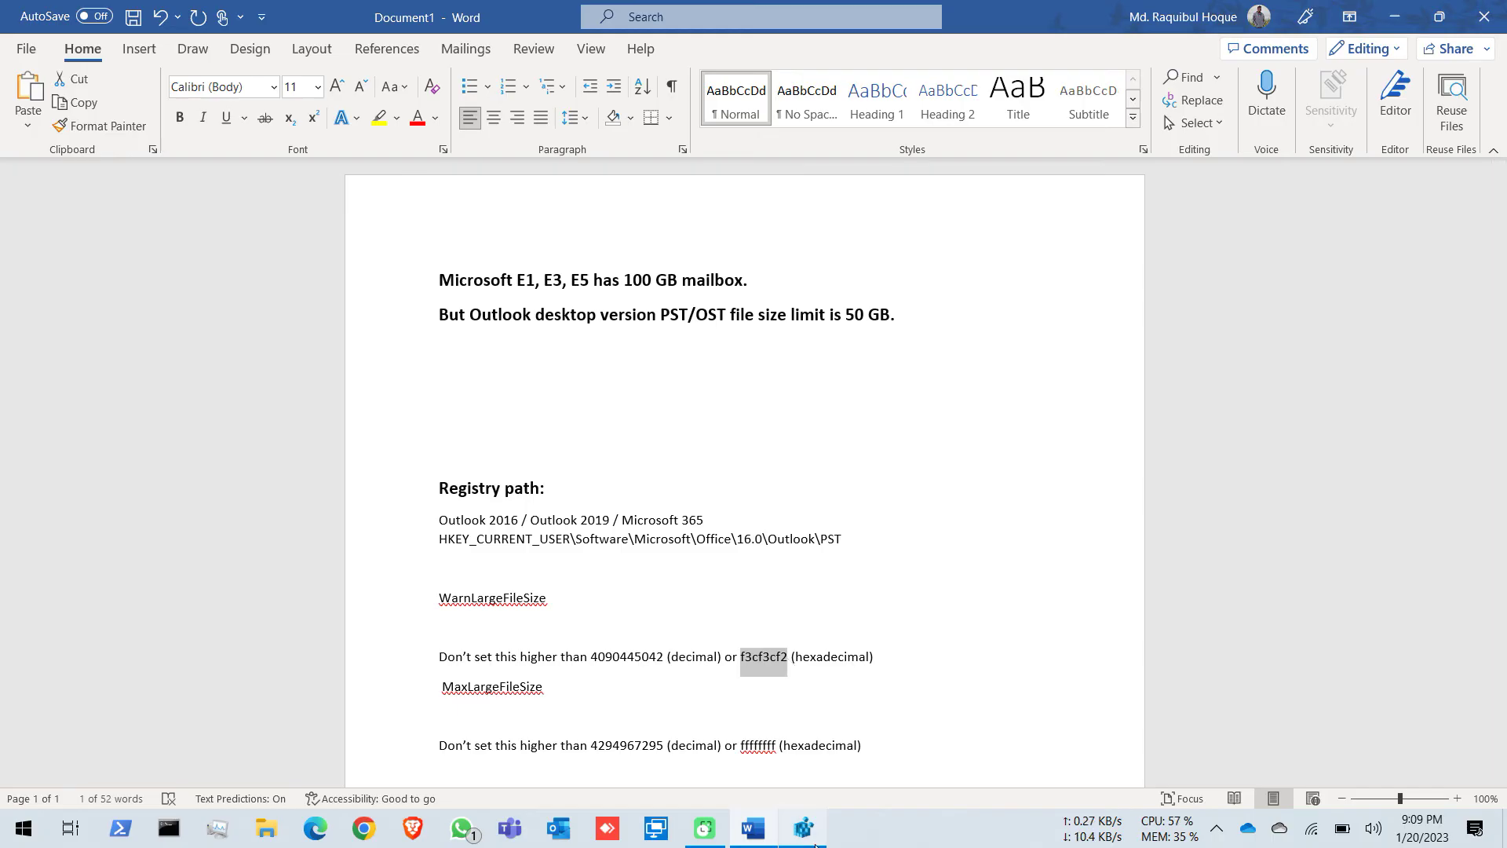
pyautogui.hotkey('alt', 'Tab')
pyautogui.click(267, 373)
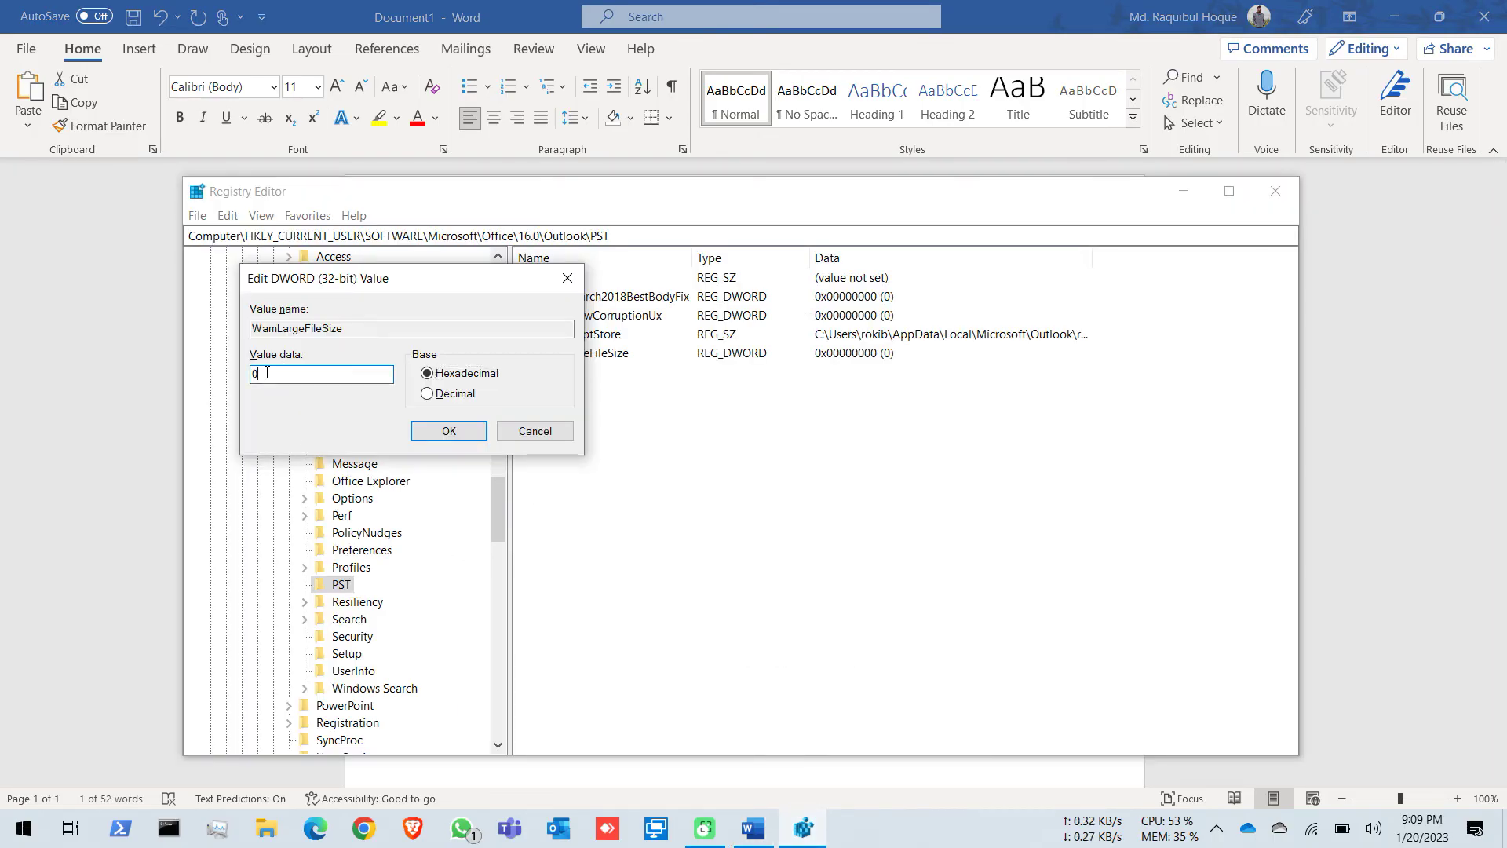
pyautogui.hotkey('ctrl', 'v')
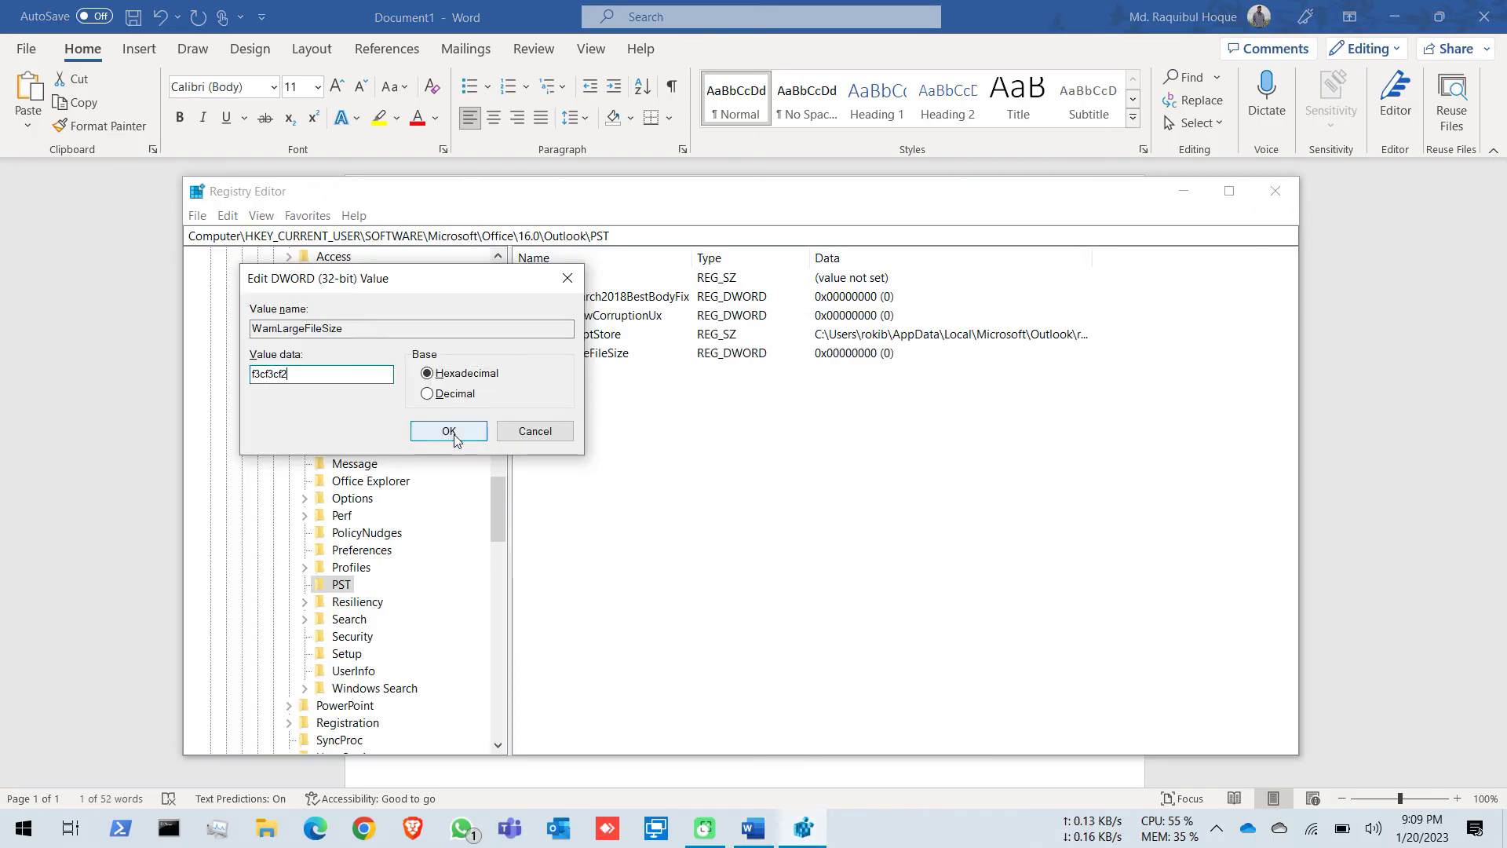
pyautogui.click(448, 431)
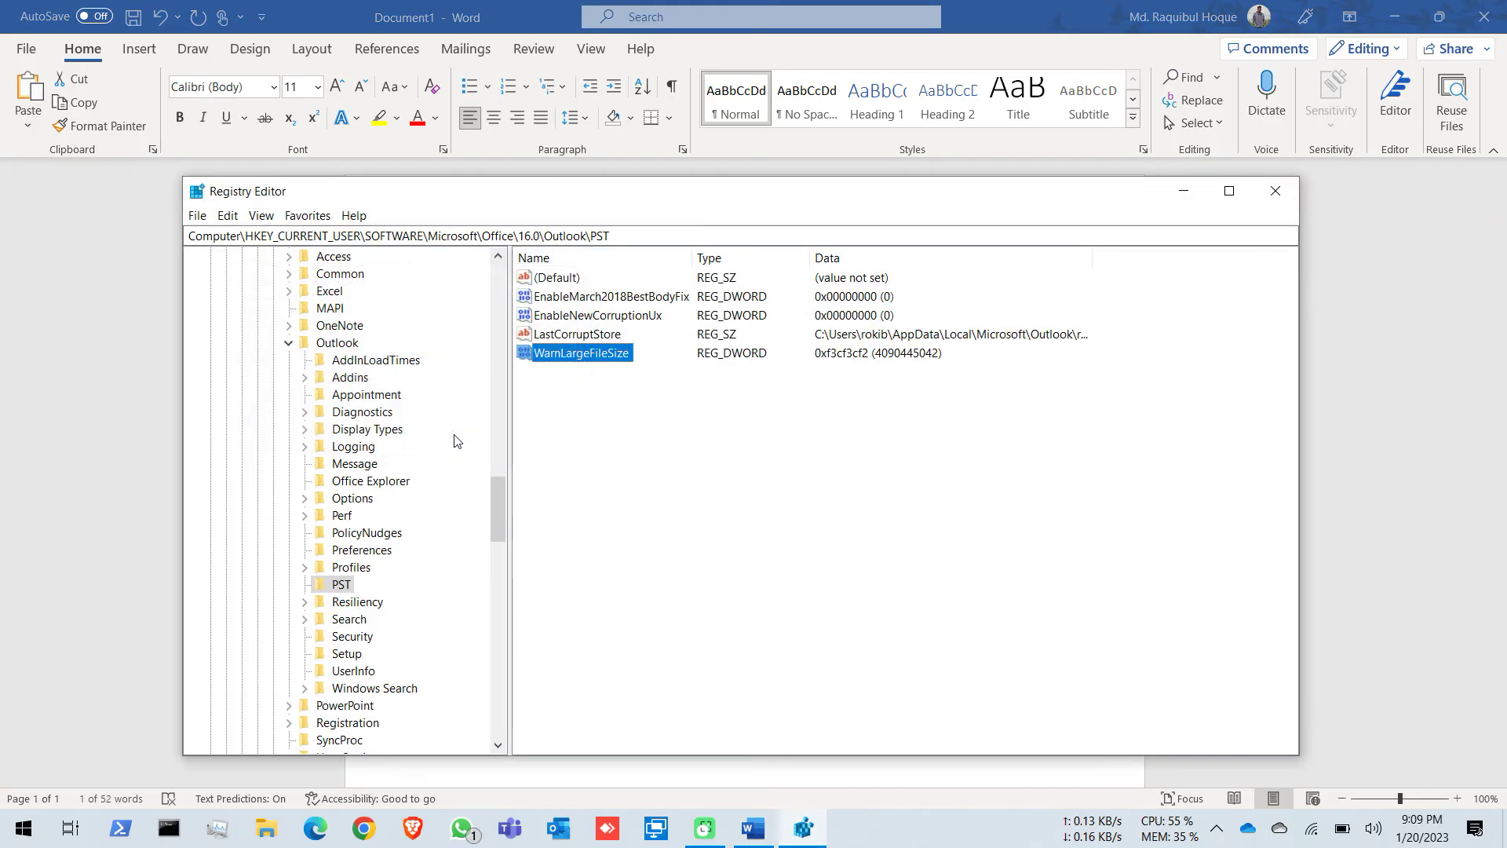
# Step: Add a new DWORD (32-bit) value to PST and copy the name MaxLargeFileSize from Word
pyautogui.rightClick(636, 449)
pyautogui.moveTo(676, 454)
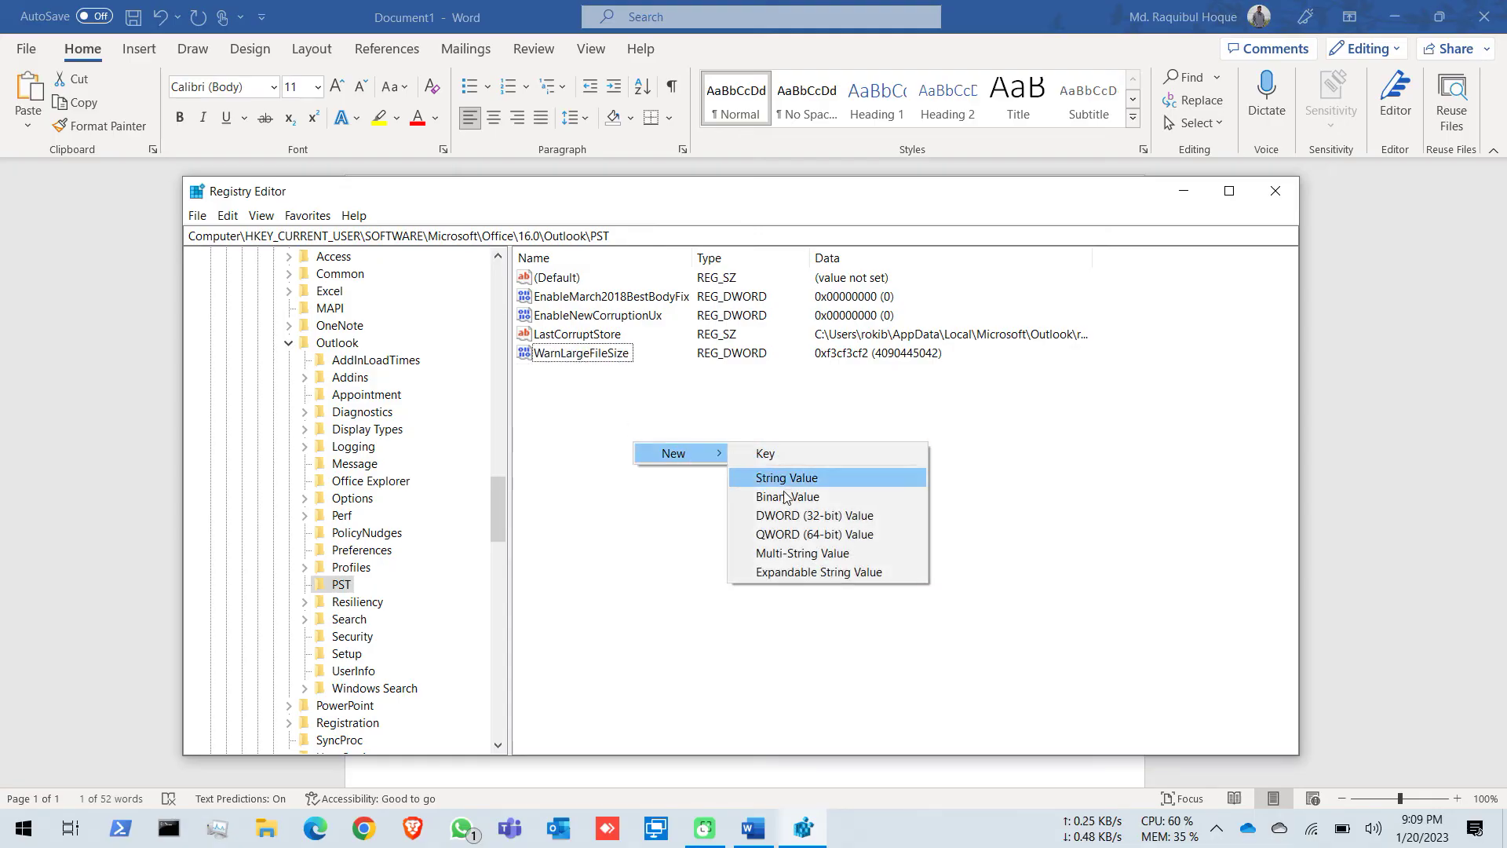
pyautogui.click(790, 515)
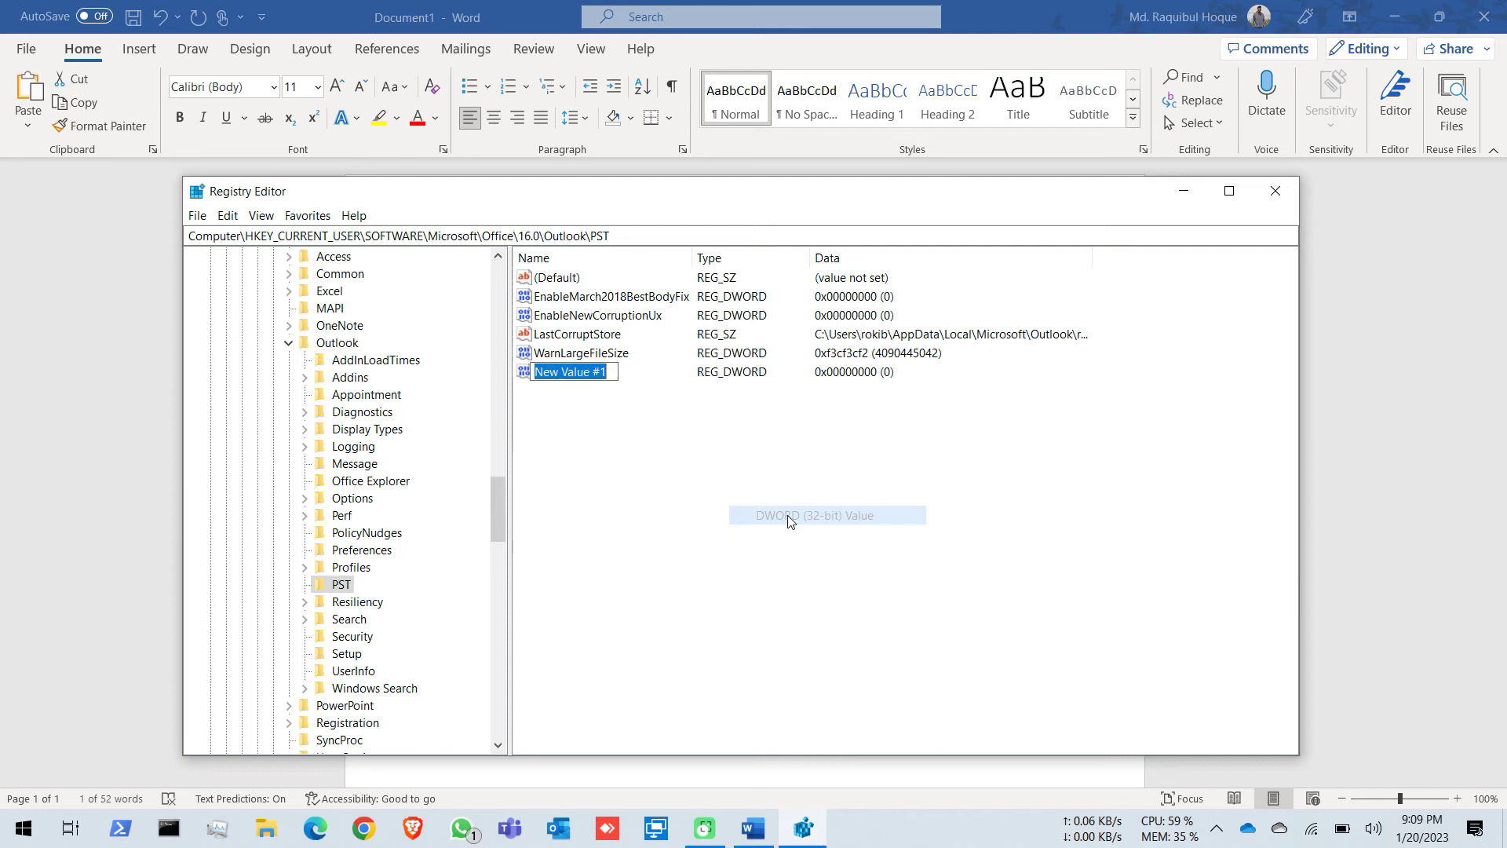
pyautogui.click(152, 485)
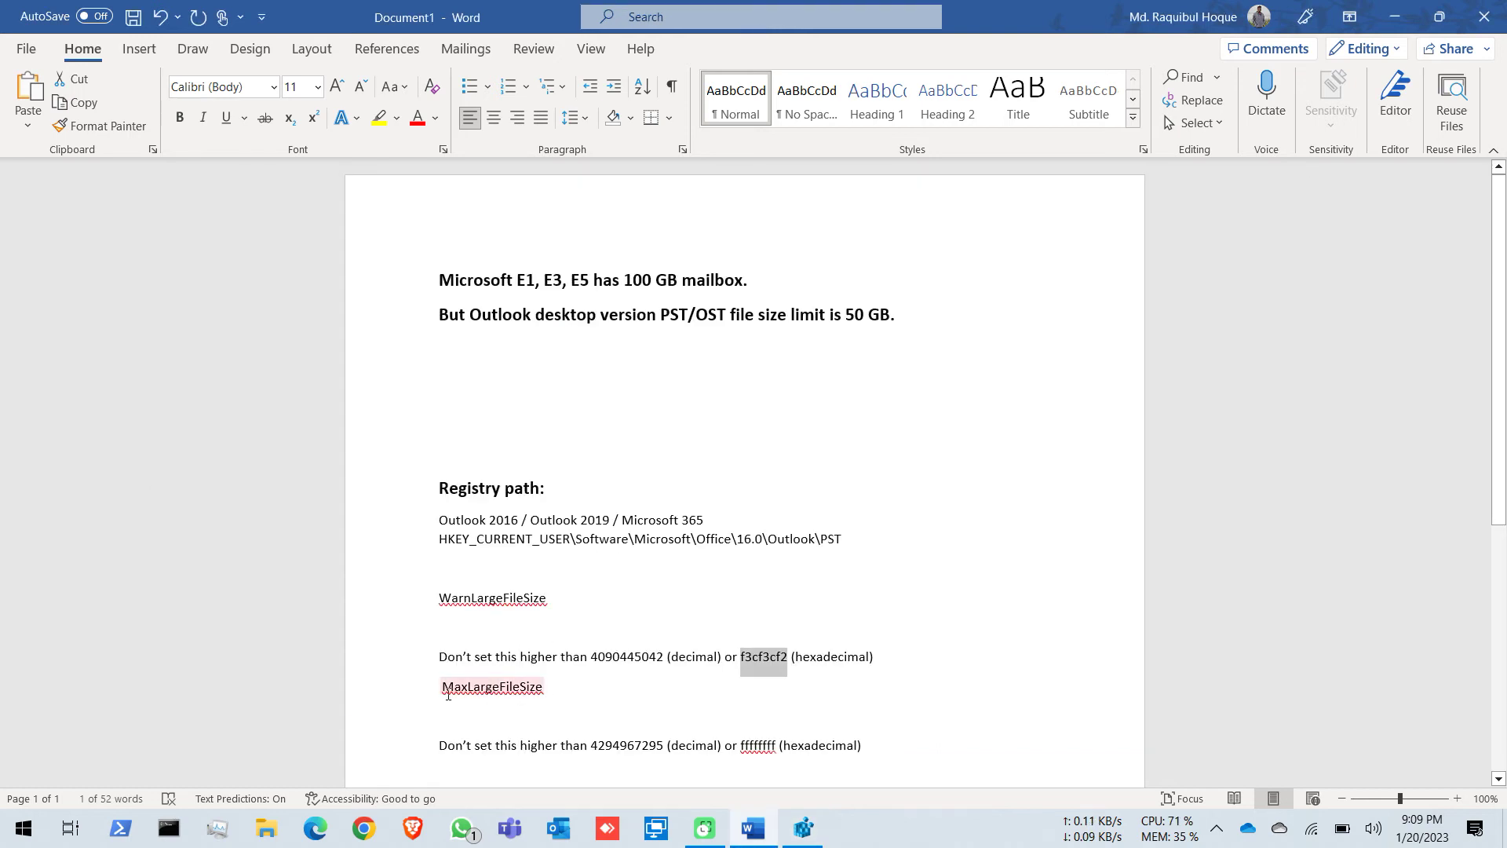
pyautogui.moveTo(445, 690); pyautogui.dragTo(543, 691)
pyautogui.hotkey('ctrl', 'c')
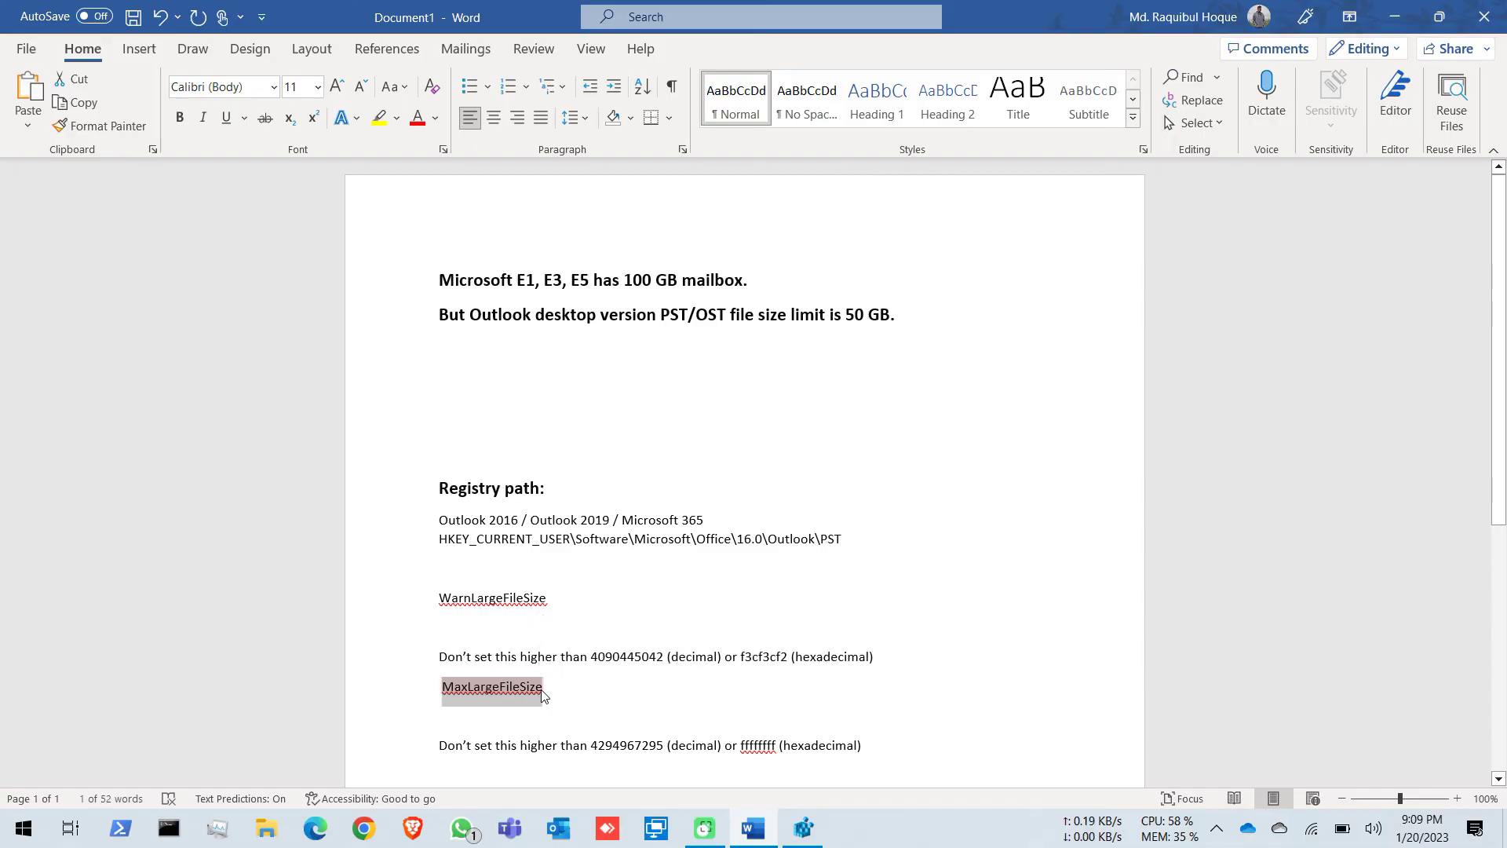
# Step: Rename the new value to MaxLargeFileSize and open its data editor
pyautogui.click(803, 828)
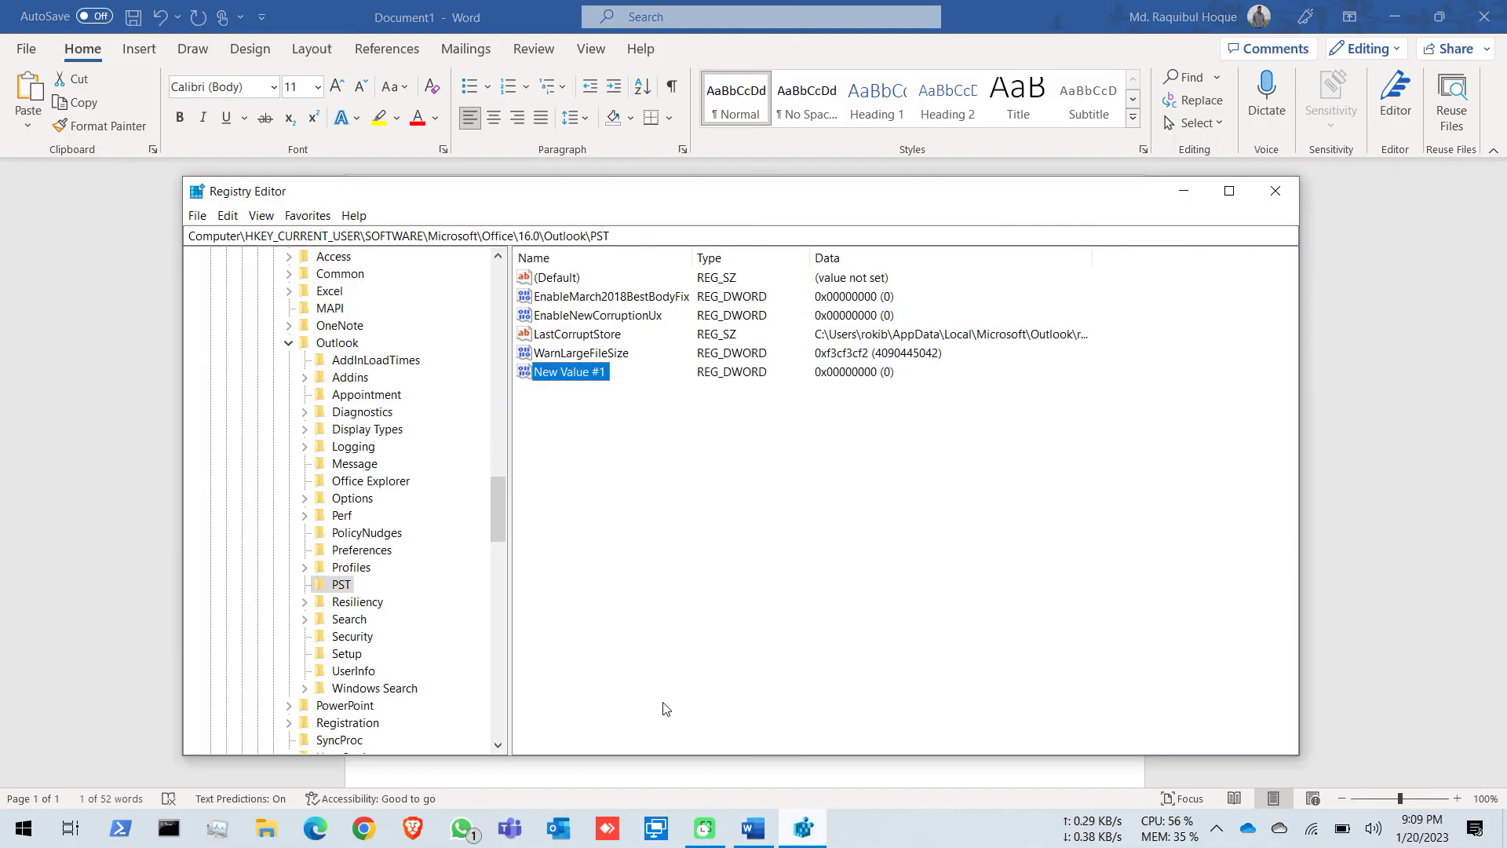
pyautogui.rightClick(563, 377)
pyautogui.click(620, 452)
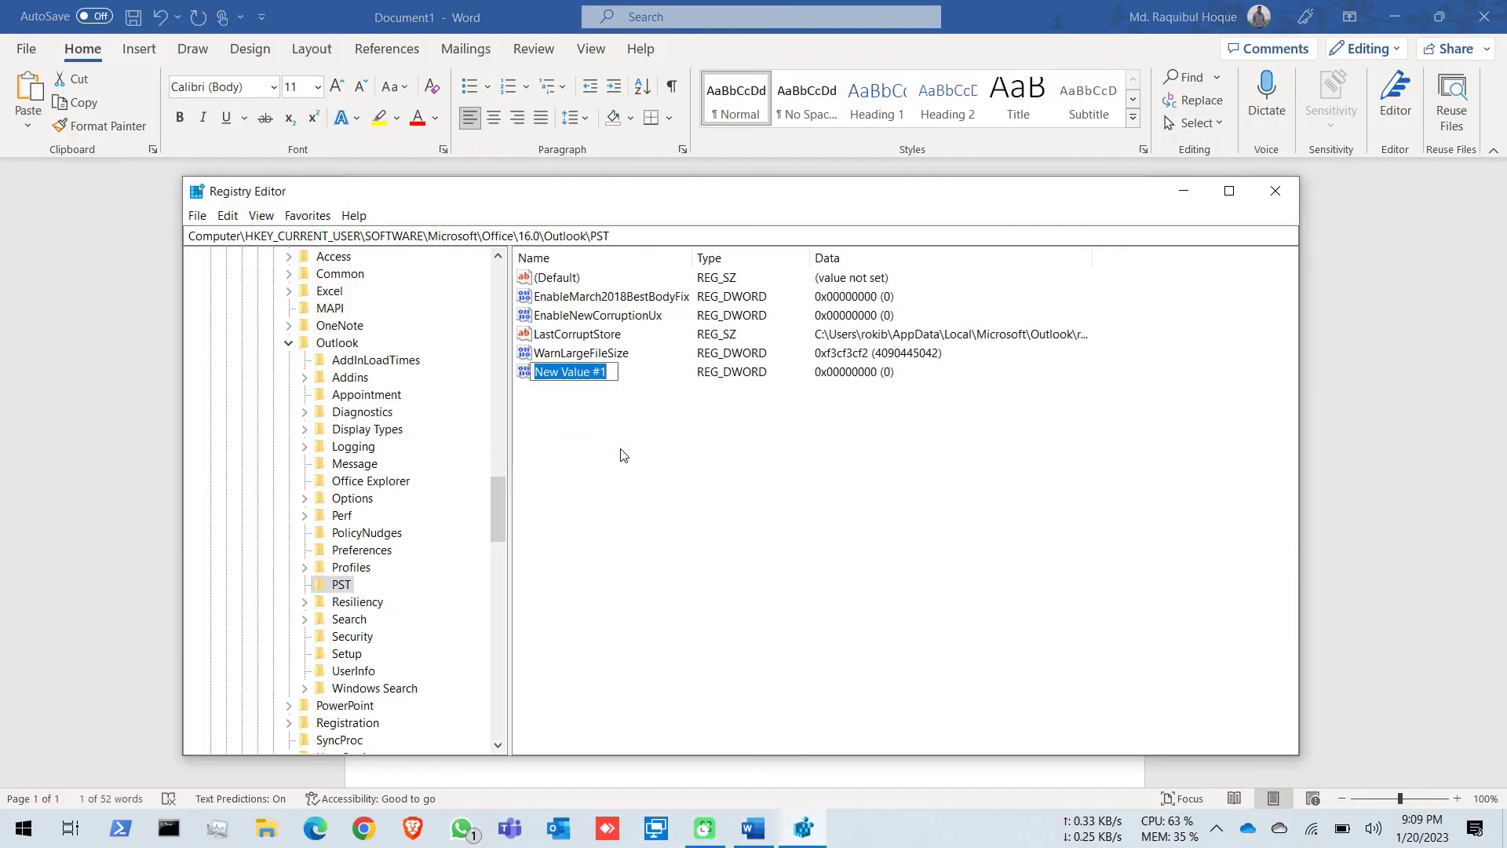
pyautogui.hotkey('ctrl', 'v')
pyautogui.press('Return')
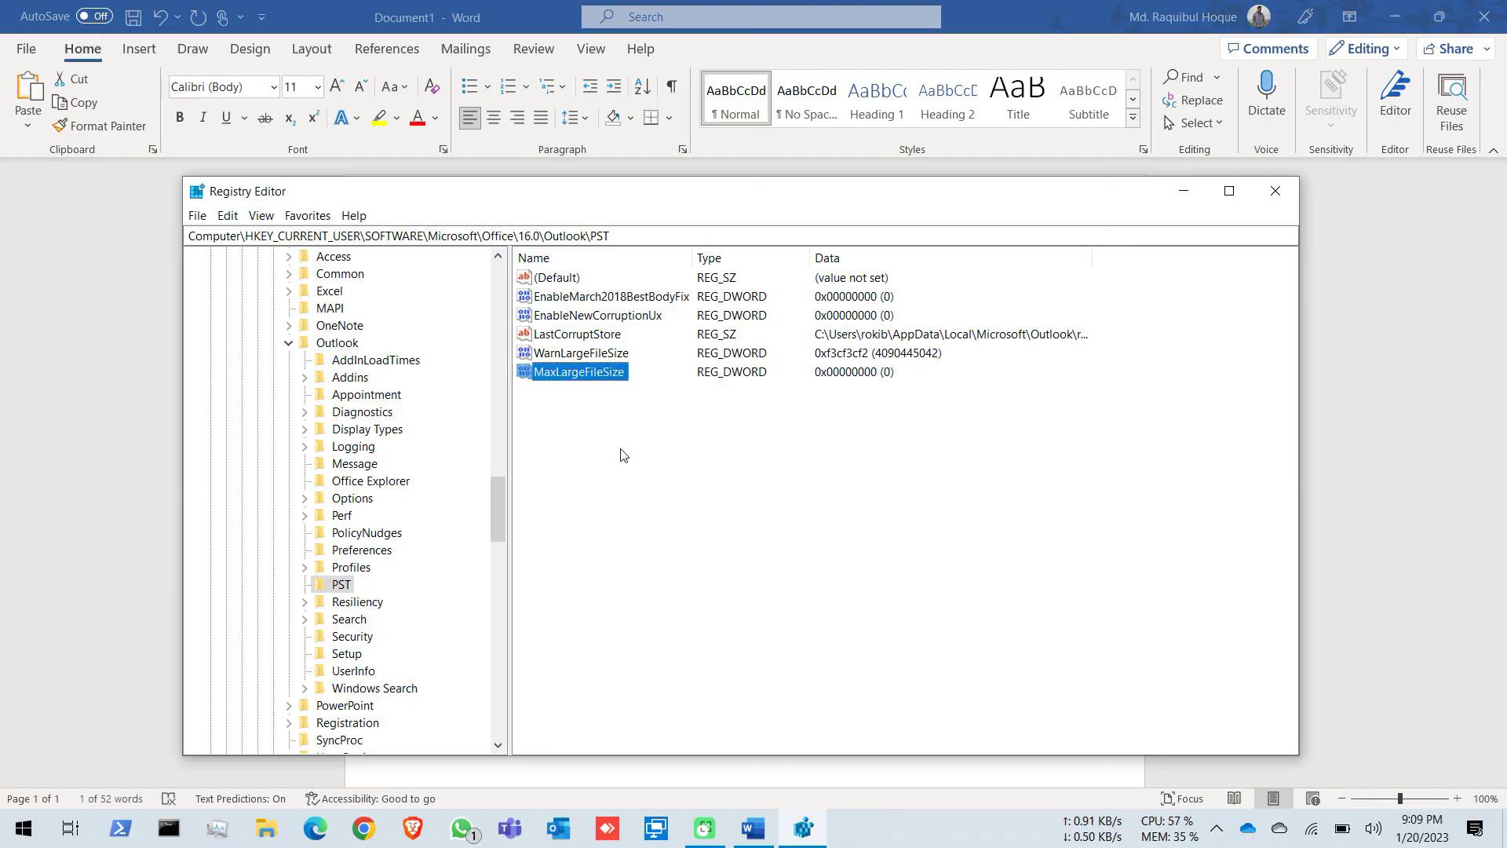
pyautogui.press('Return')
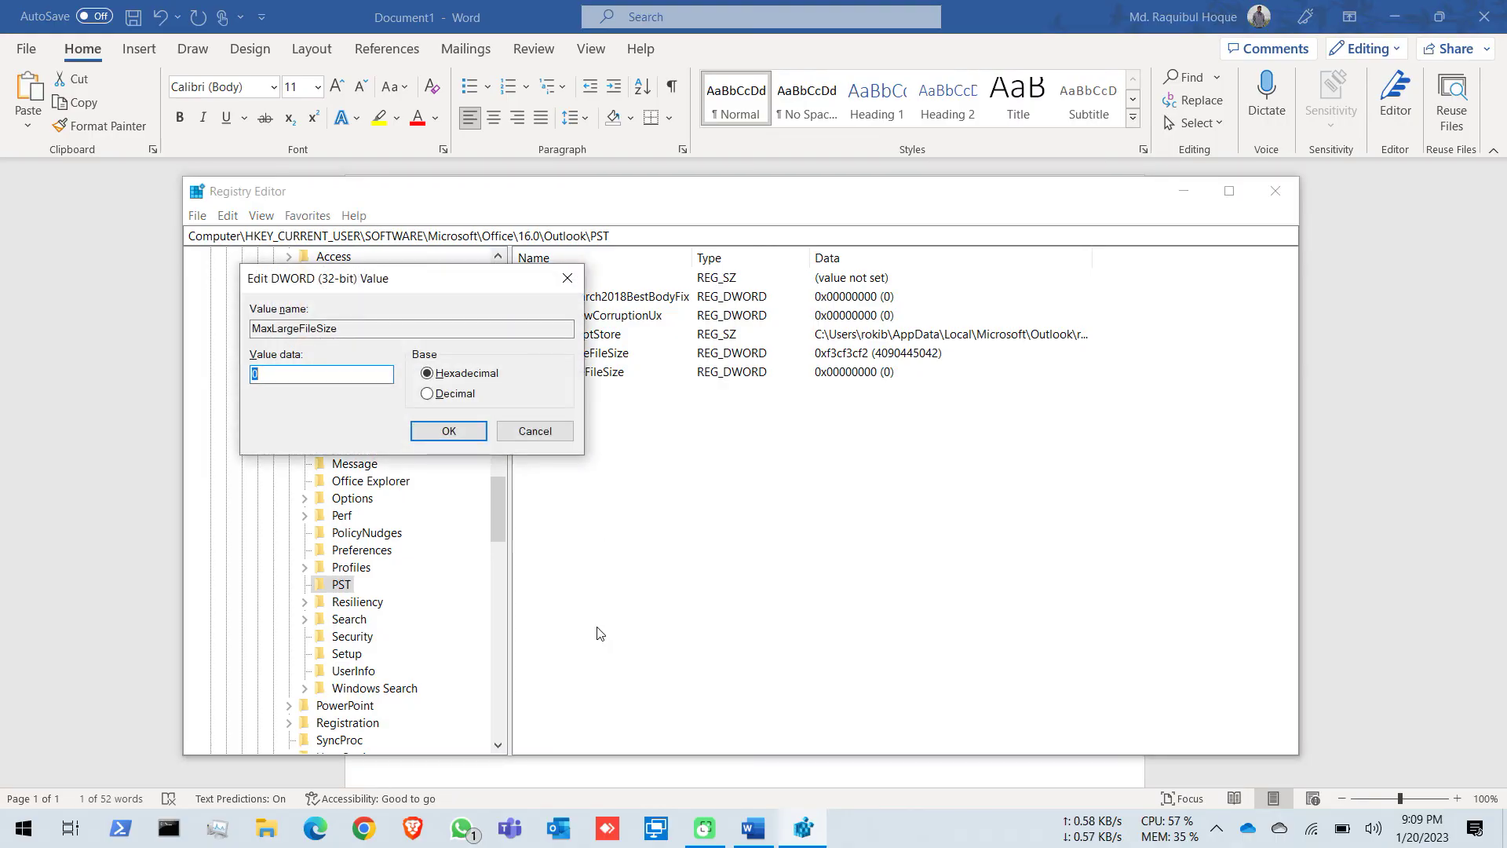
# Step: Copy ffffffff from the Word notes and save it as MaxLargeFileSize's hexadecimal data
pyautogui.hotkey('alt', 'Tab')
pyautogui.doubleClick(750, 748)
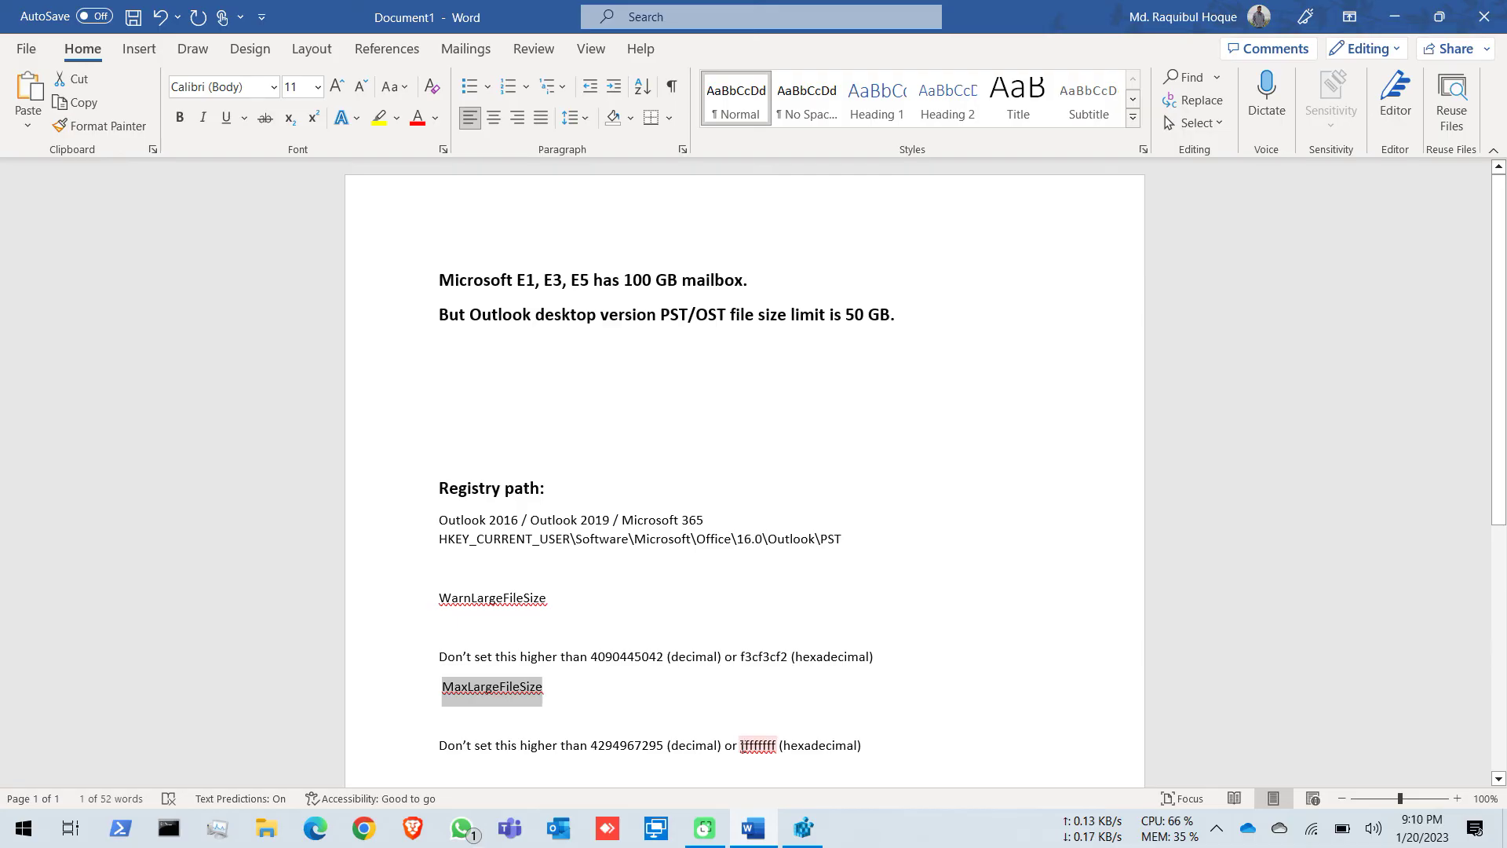
pyautogui.moveTo(742, 745); pyautogui.dragTo(778, 745)
pyautogui.hotkey('ctrl', 'c')
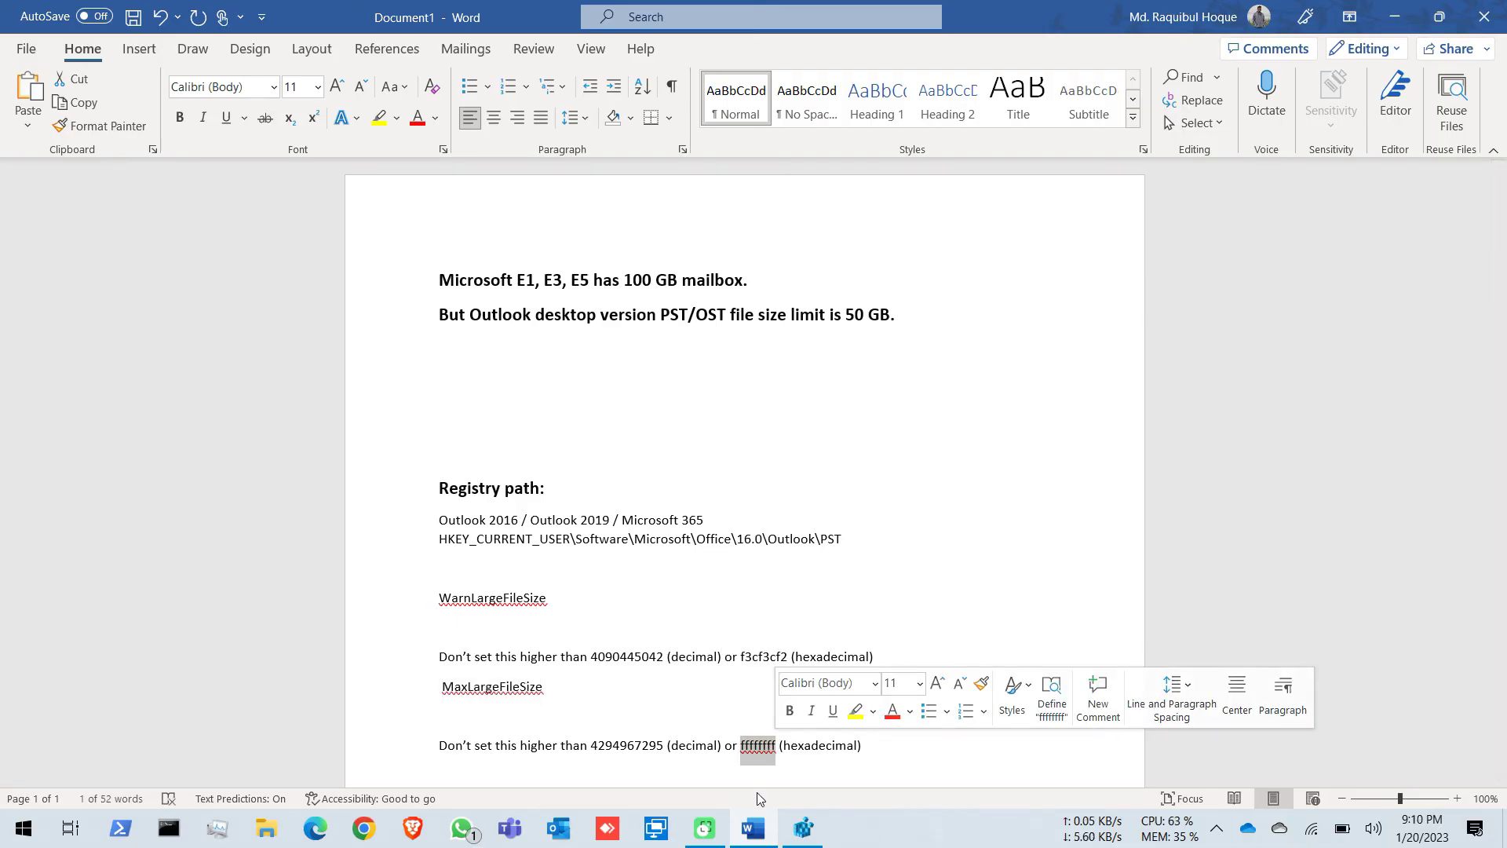
pyautogui.hotkey('alt', 'Tab')
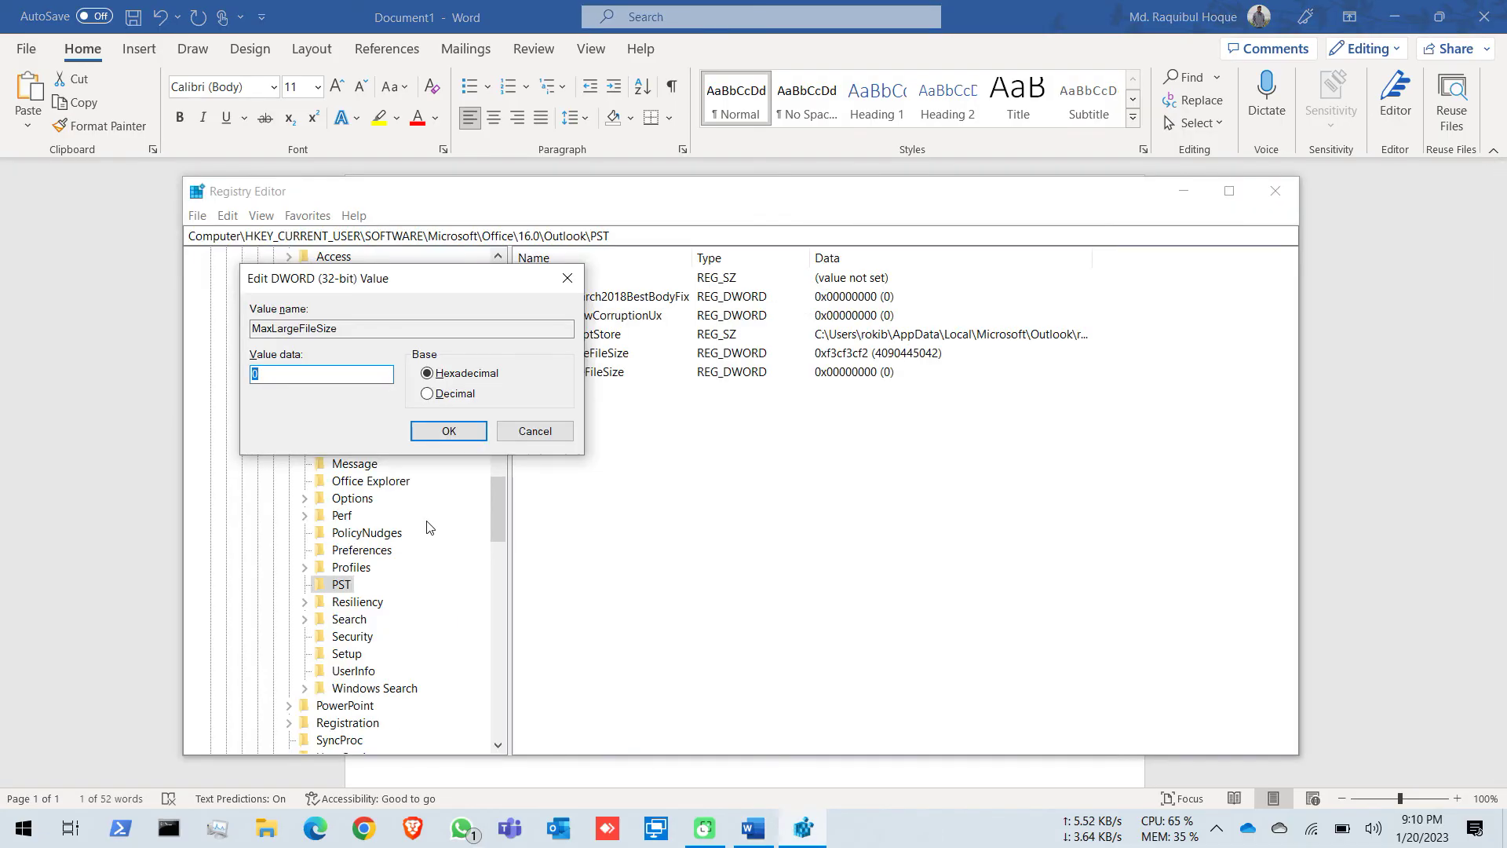
pyautogui.hotkey('ctrl', 'v')
pyautogui.click(445, 437)
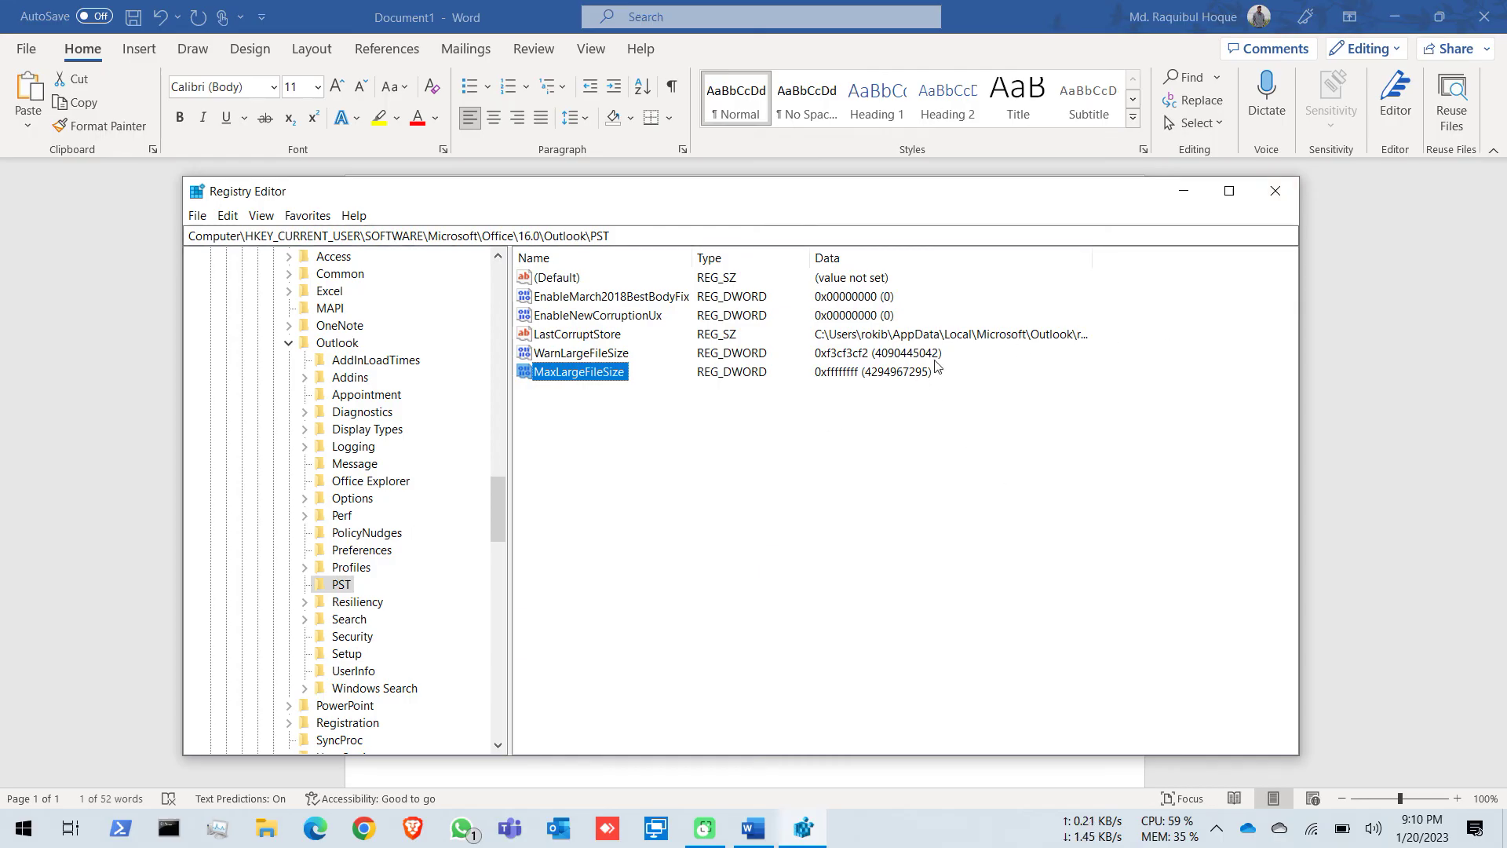
pyautogui.click(100, 511)
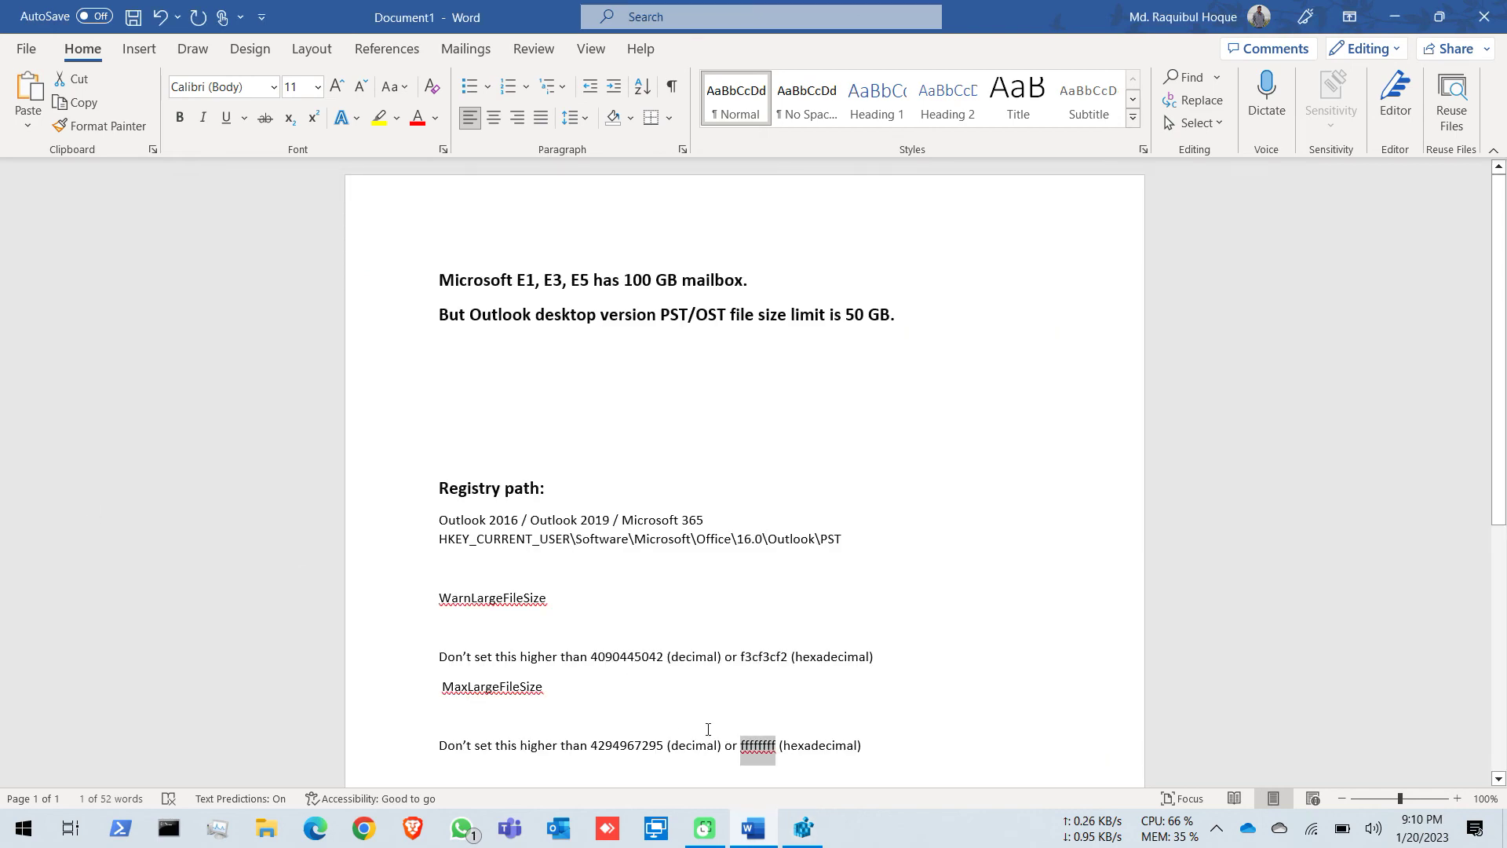
pyautogui.click(797, 830)
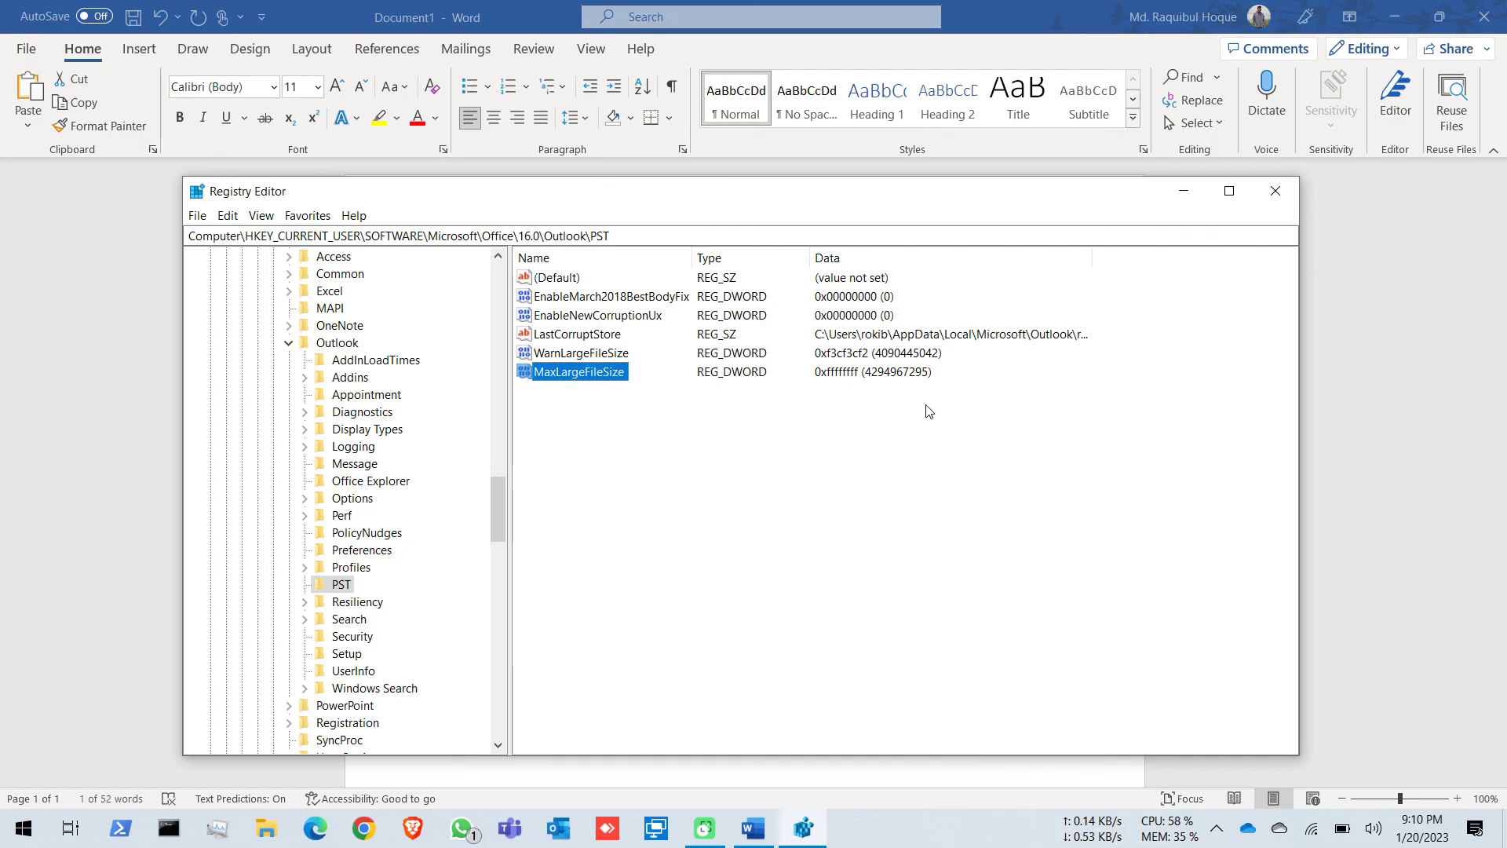
pyautogui.click(136, 463)
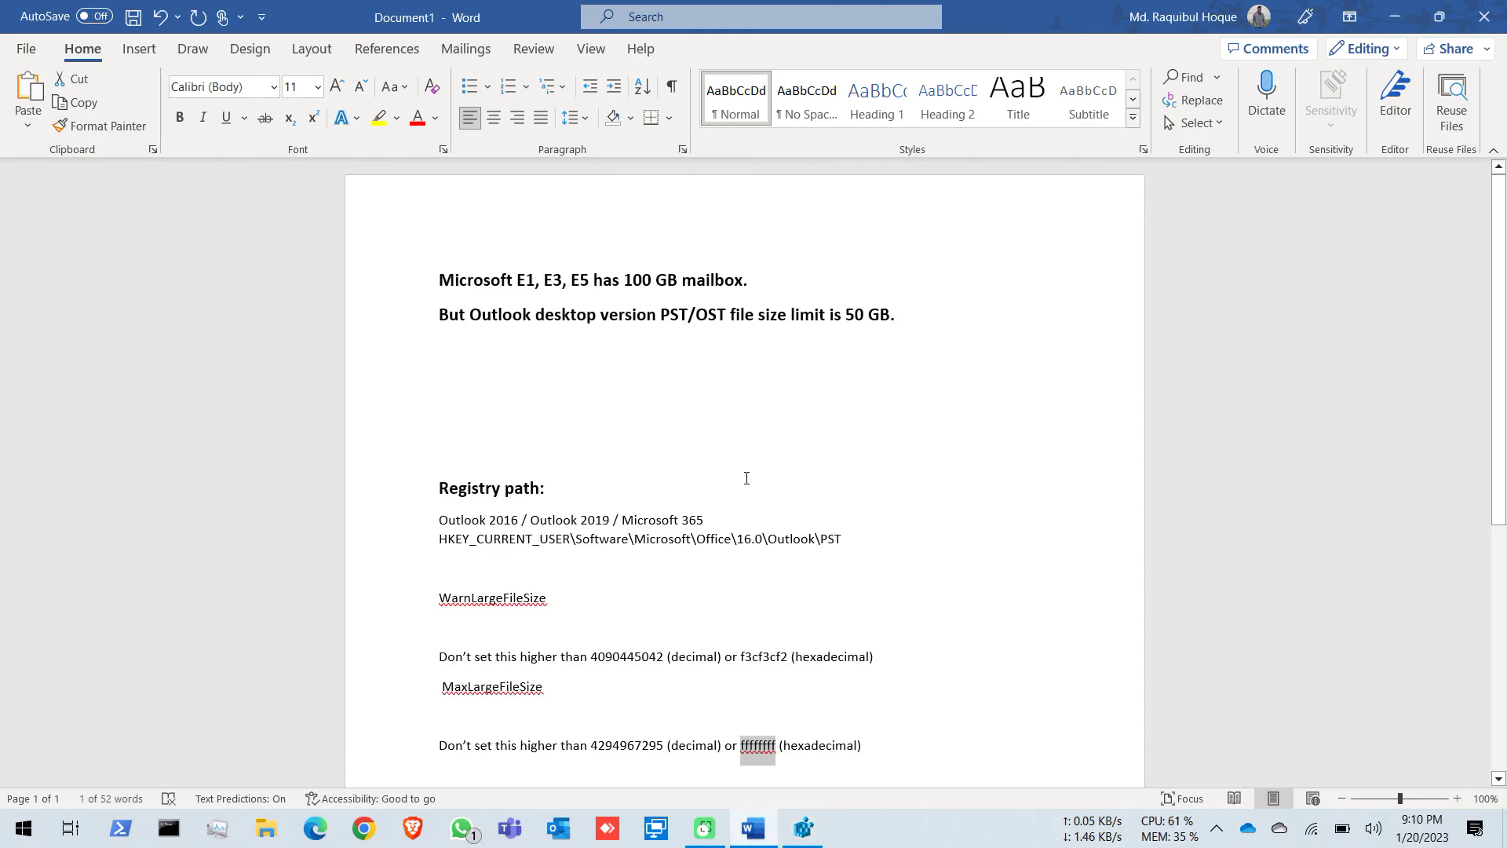
pyautogui.click(953, 679)
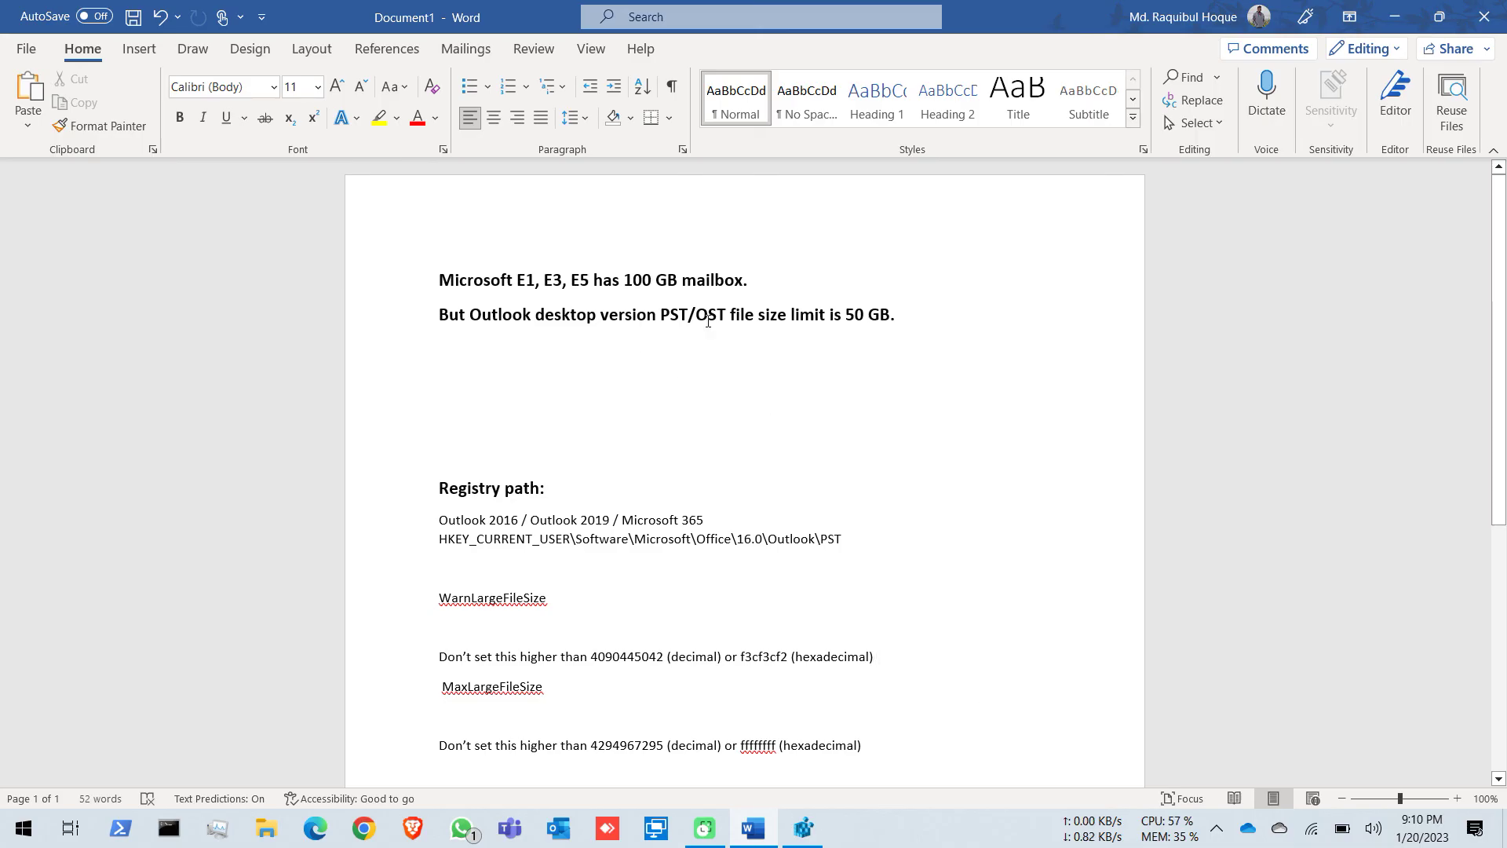
# Step: Start a new line under the 50 GB sentence and type 'Extend up tp 95 GB'
pyautogui.click(901, 316)
pyautogui.press('Return')
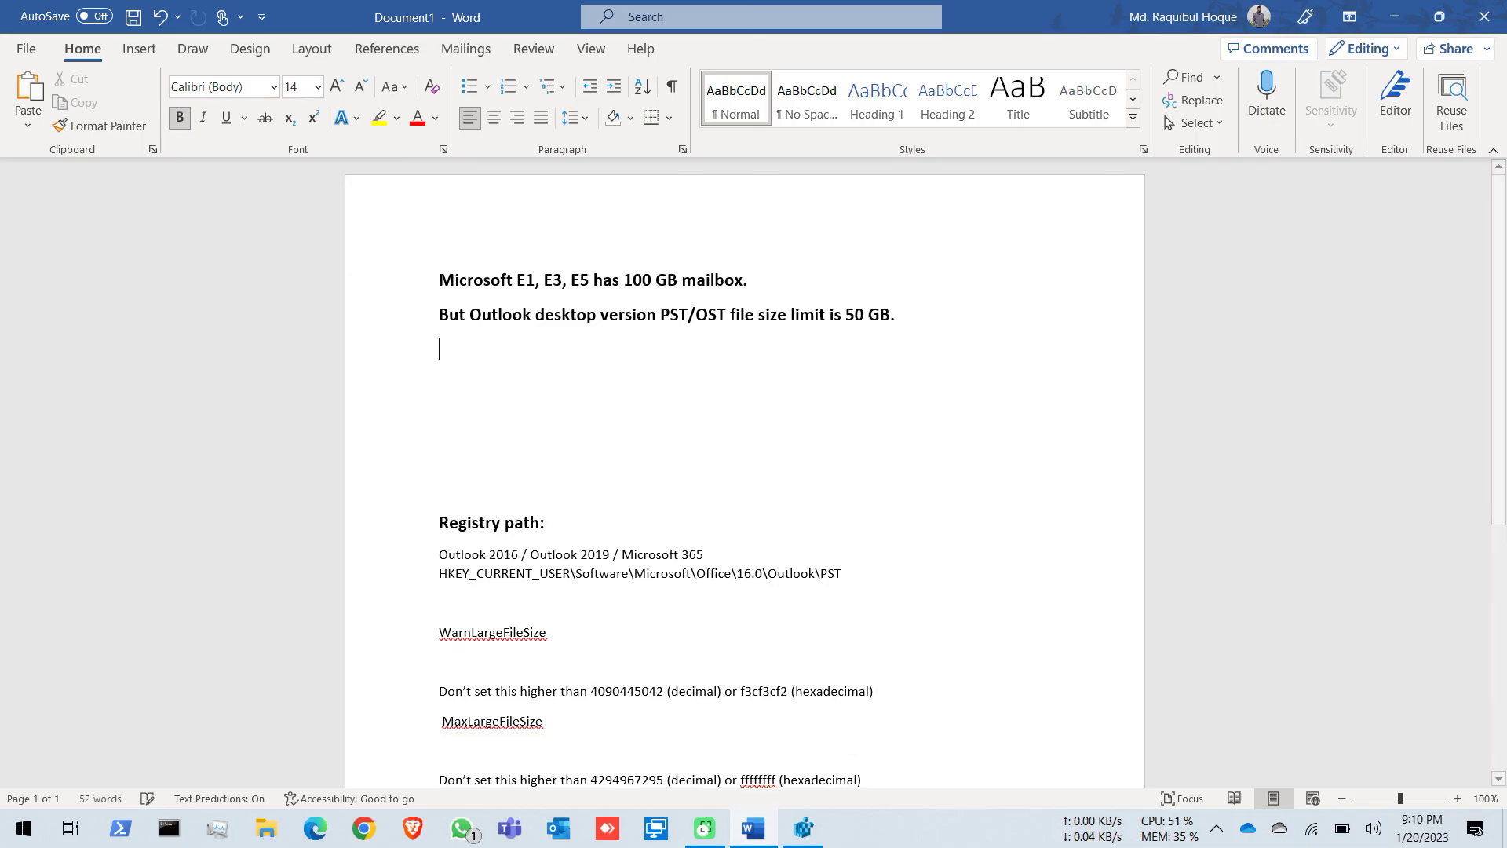
pyautogui.write('Ext')
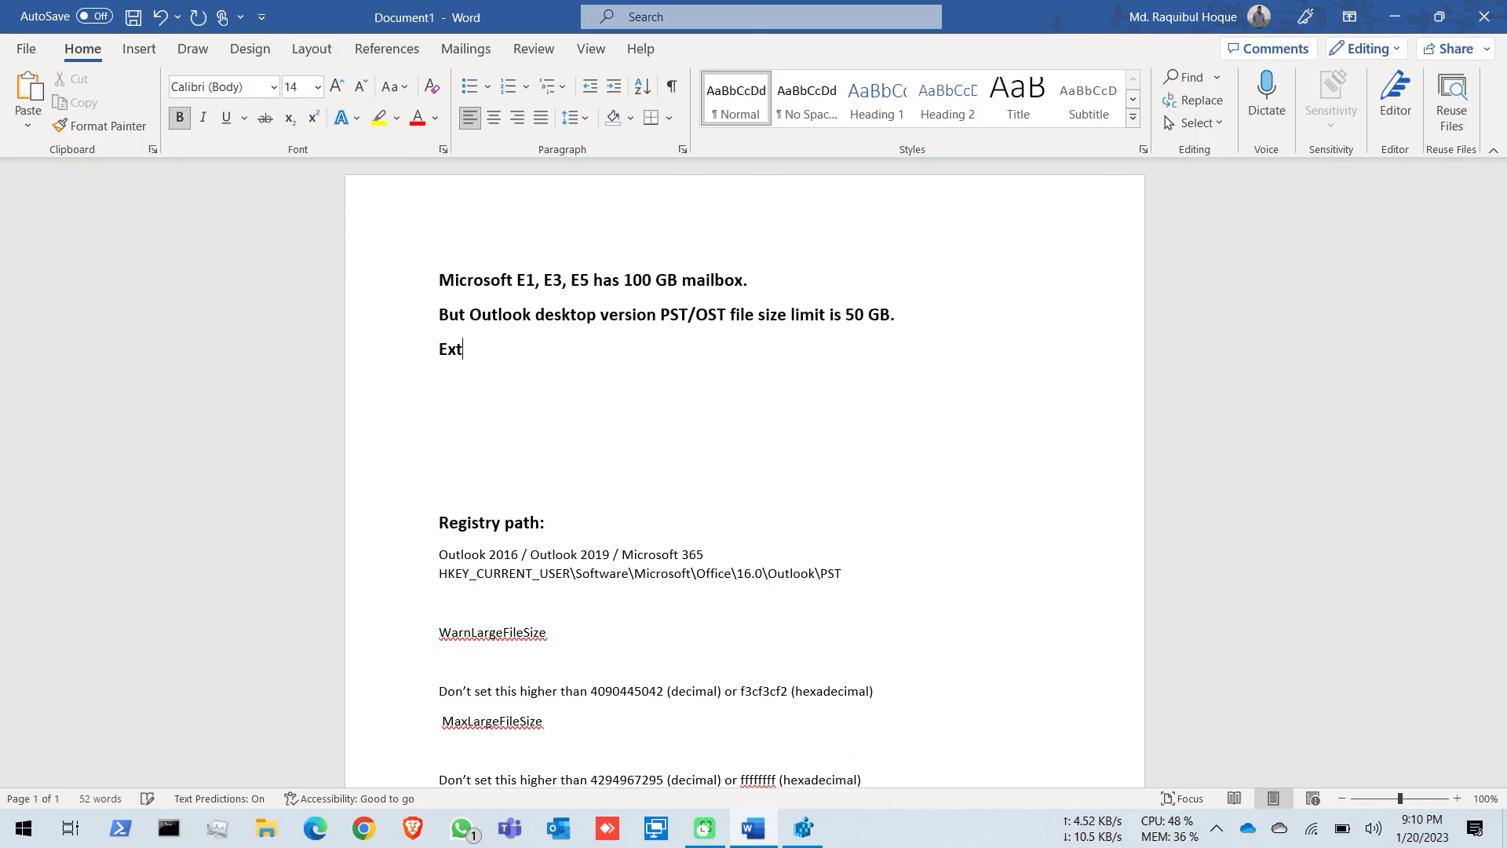
pyautogui.write('end t')
pyautogui.press('BackSpace')
pyautogui.write('uo')
pyautogui.press('BackSpace')
pyautogui.write('p tp')
pyautogui.write(' 95 GB')
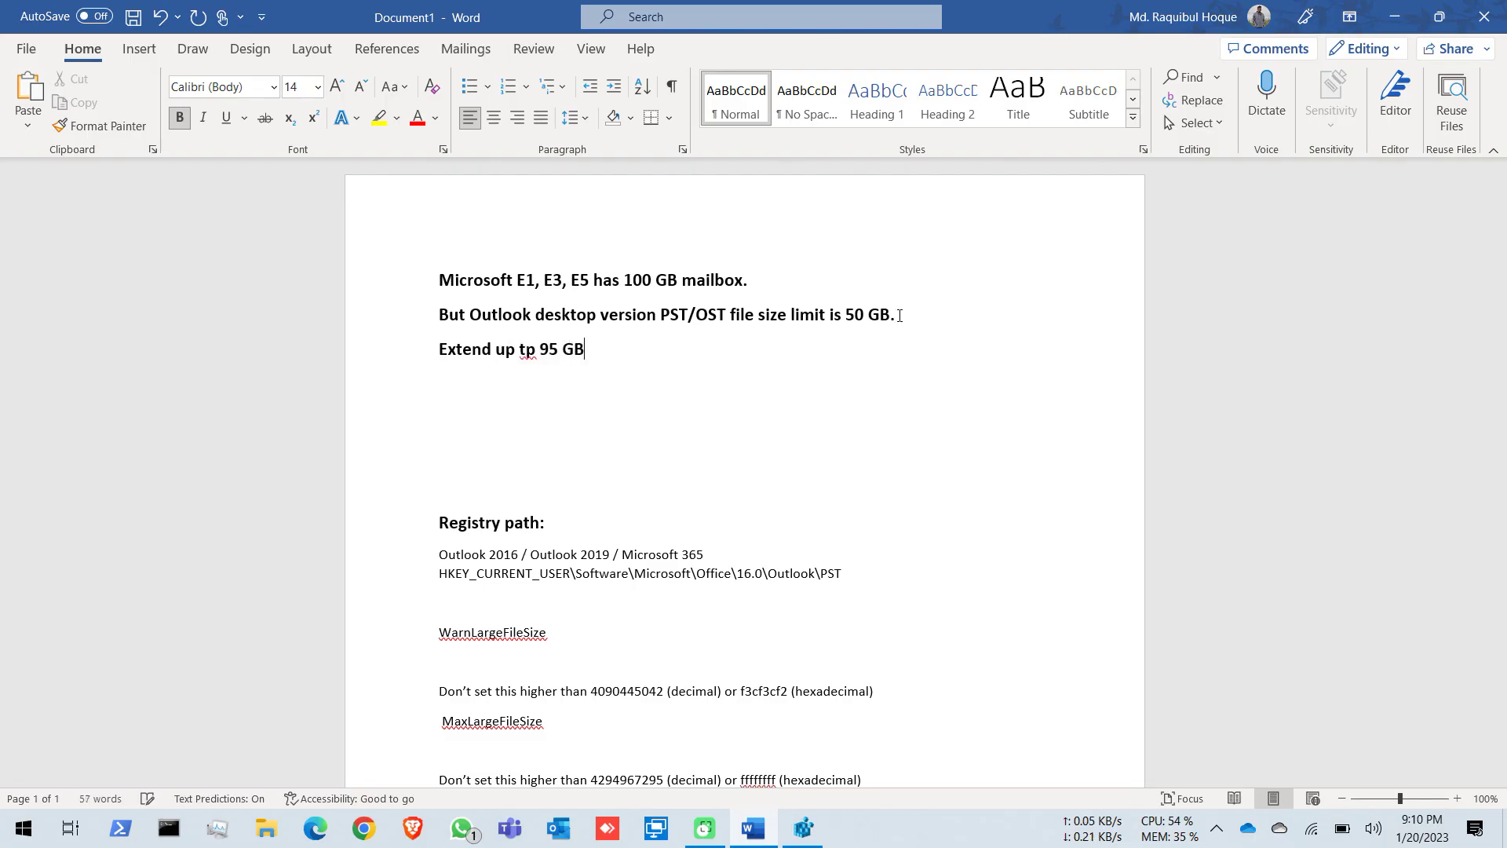
# Step: Correct 'tp' to 'to', add the closing period, and begin a new paragraph
pyautogui.press('Left')
pyautogui.press('Left')
pyautogui.press('Left')
pyautogui.press('BackSpace')
pyautogui.write('0')
pyautogui.press('BackSpace')
pyautogui.write('o')
pyautogui.click(622, 351)
pyautogui.write('.')
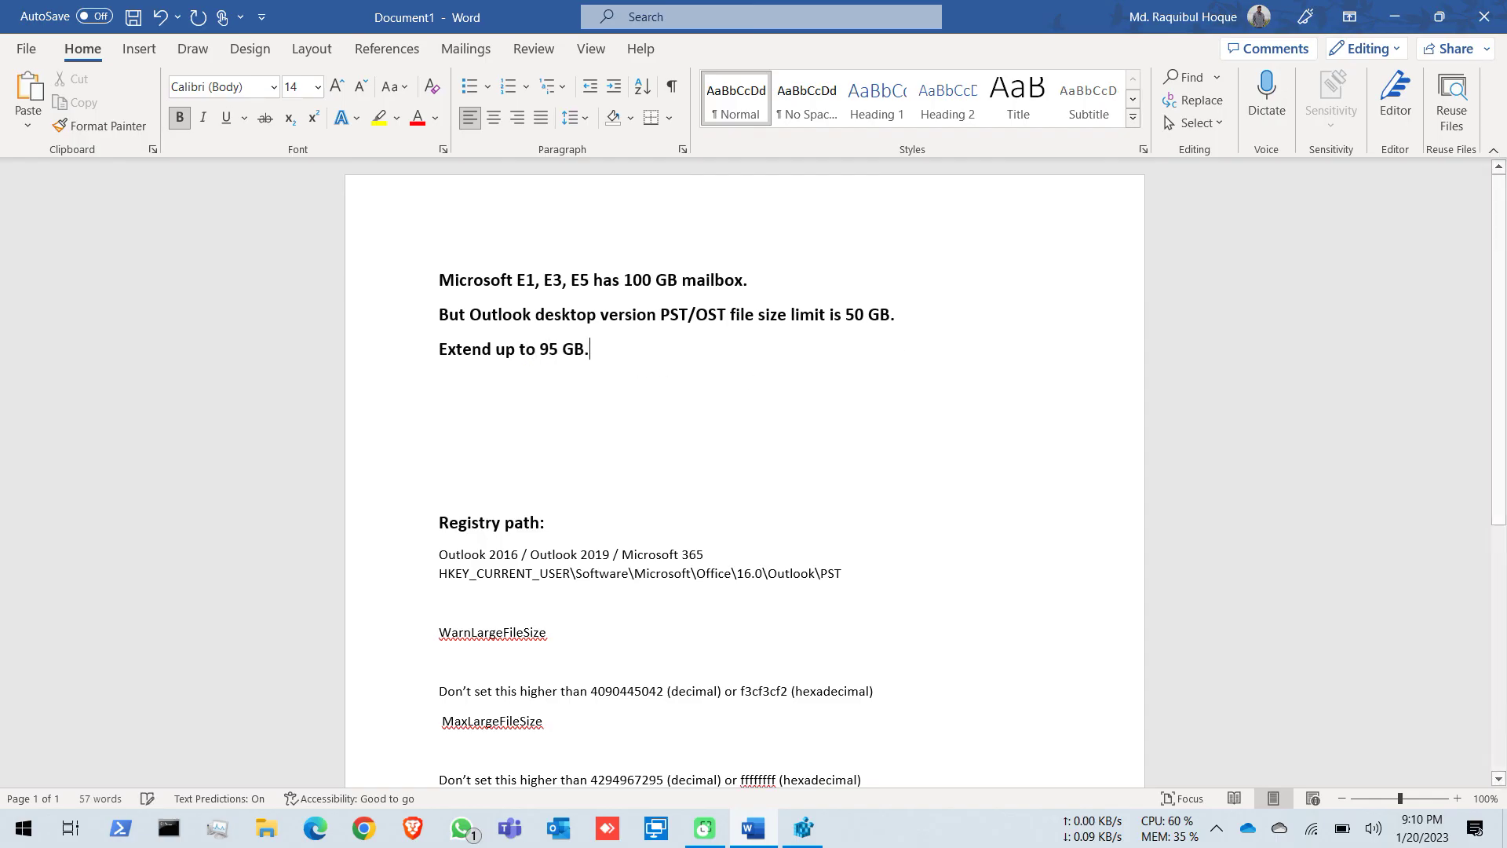
pyautogui.press('Return')
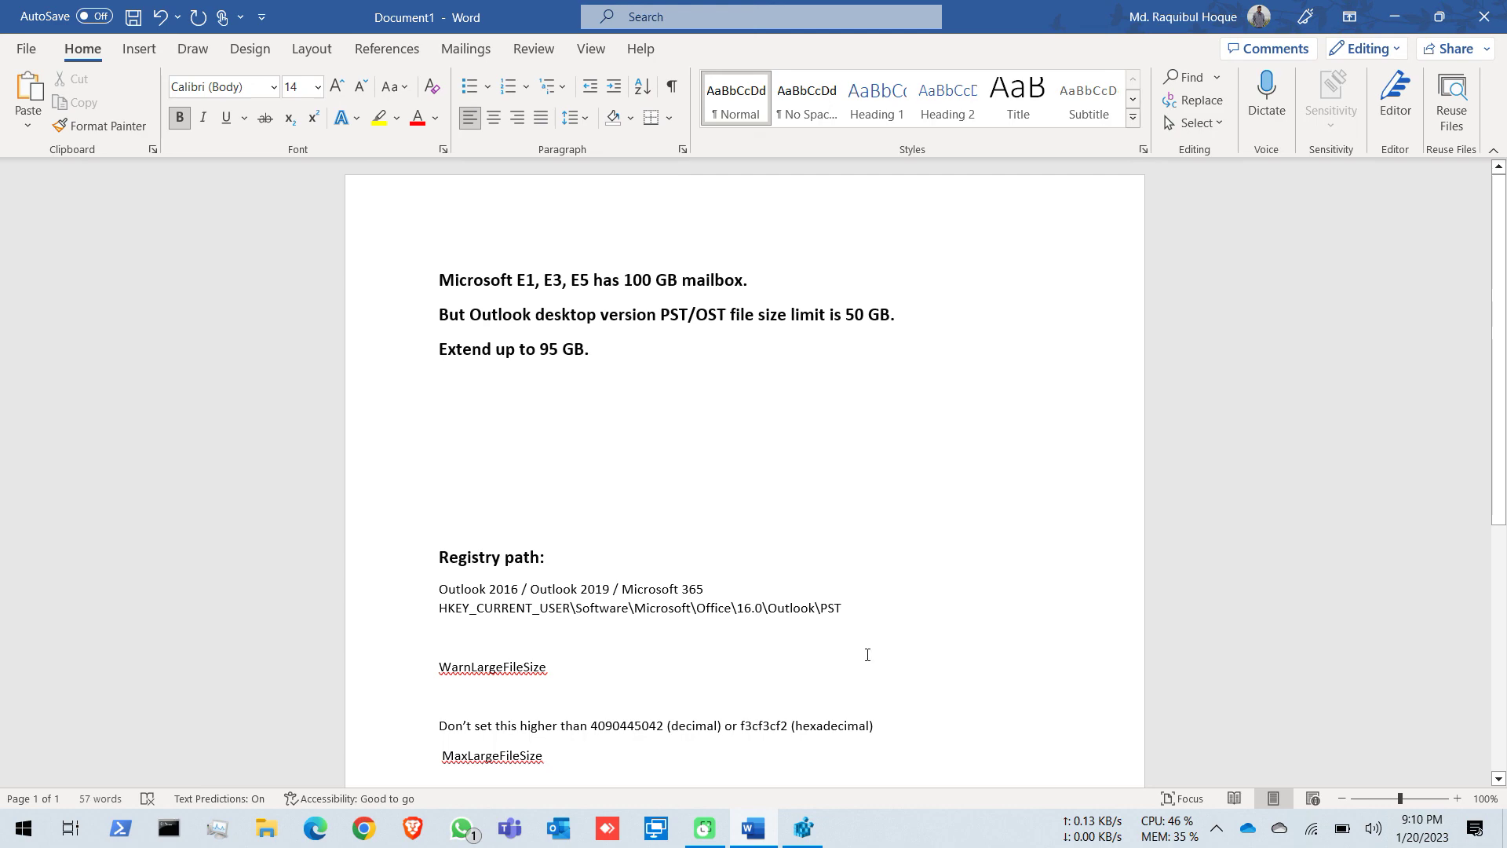